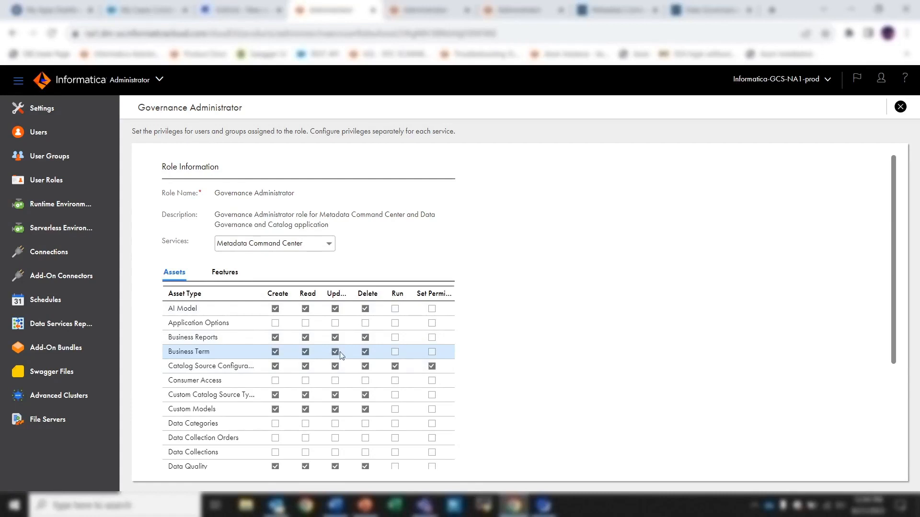
# Review the Governance Administrator role's feature privileges for the Data Governance and Catalog and Metadata Command Center services.
pyautogui.click(445, 19)
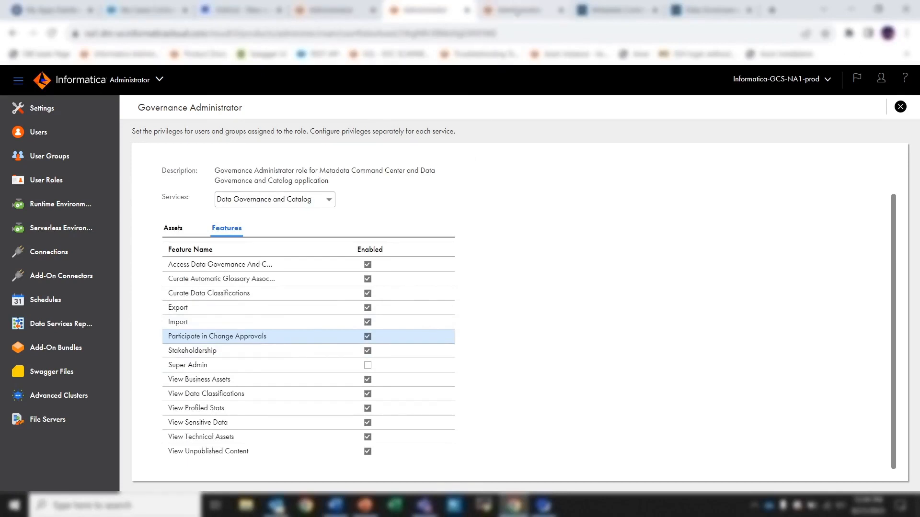
pyautogui.click(517, 10)
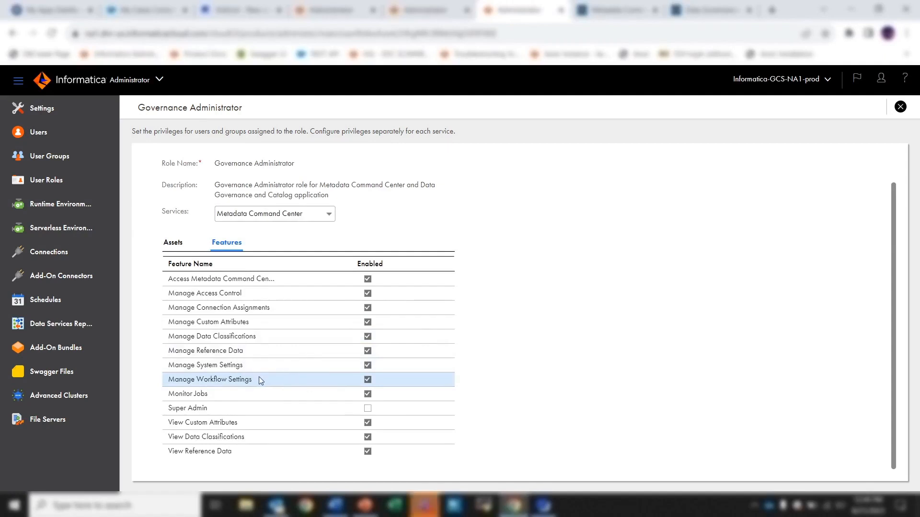
pyautogui.click(431, 15)
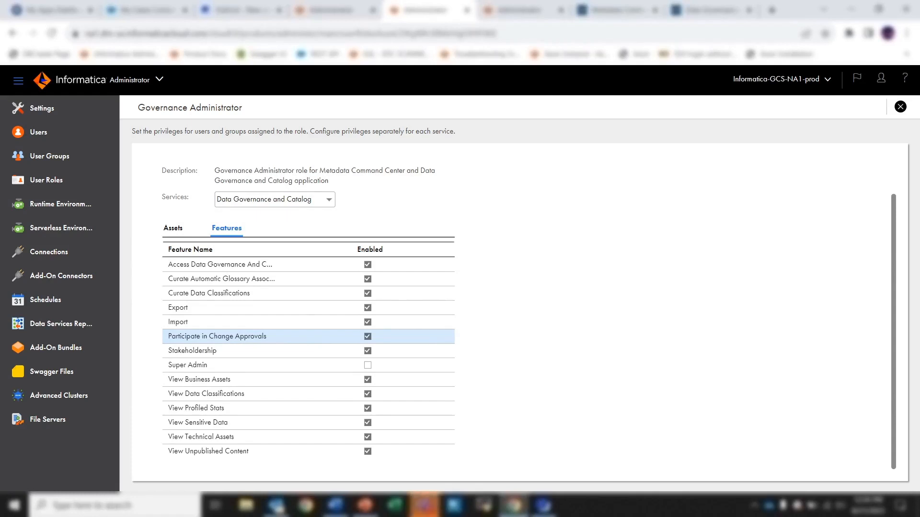
# Switch to Metadata Command Center and open Business_Term_Workflow from the workflow configurations.
pyautogui.click(593, 11)
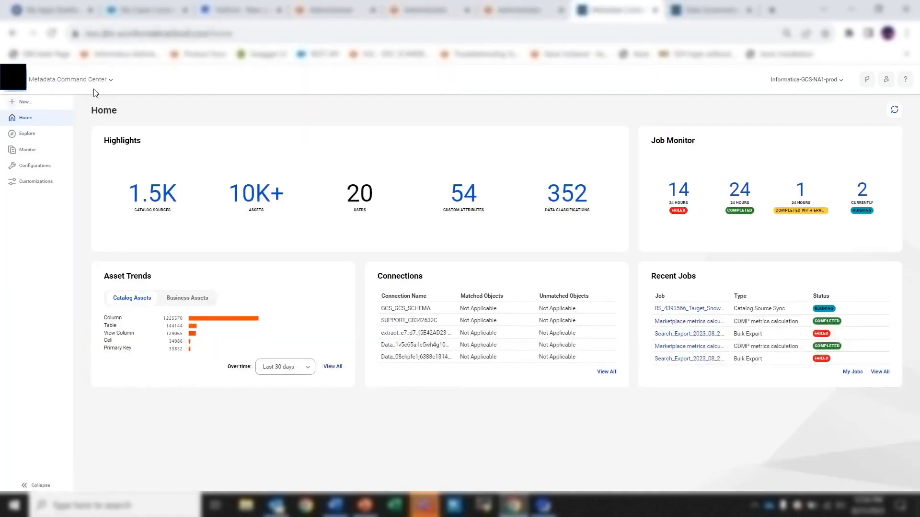
pyautogui.click(62, 169)
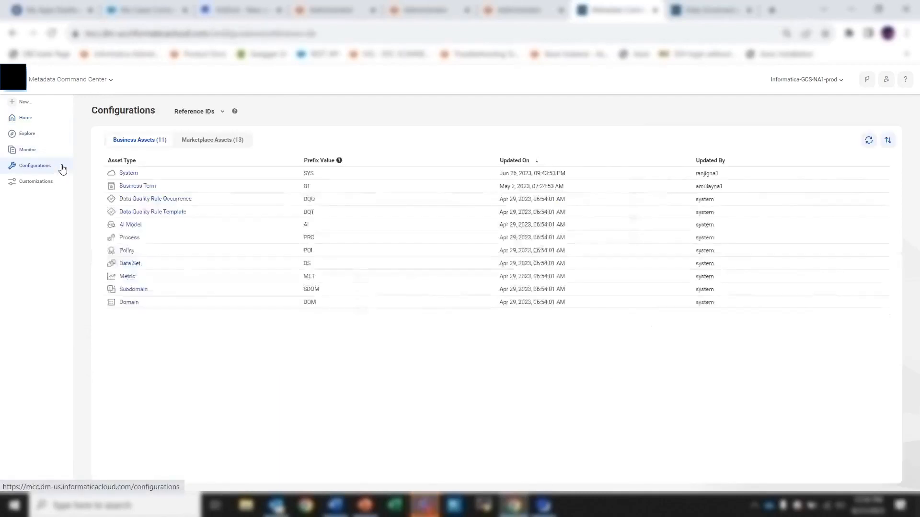
pyautogui.click(222, 113)
pyautogui.click(210, 182)
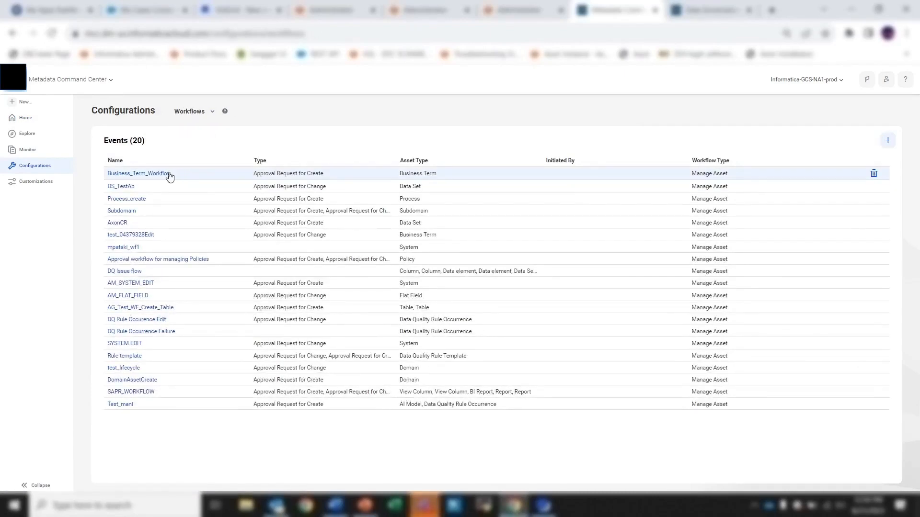
pyautogui.click(168, 175)
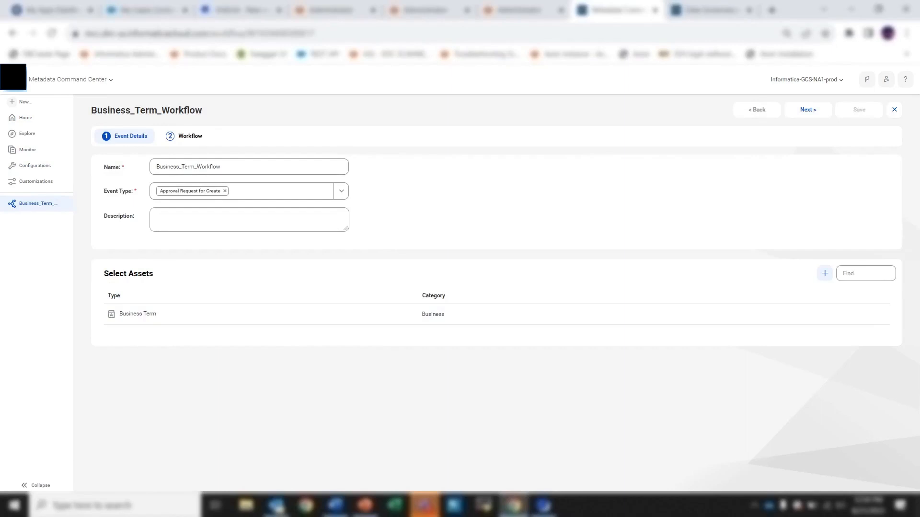
# Examine the workflow's name, available event types and description in its event details.
pyautogui.click(263, 166)
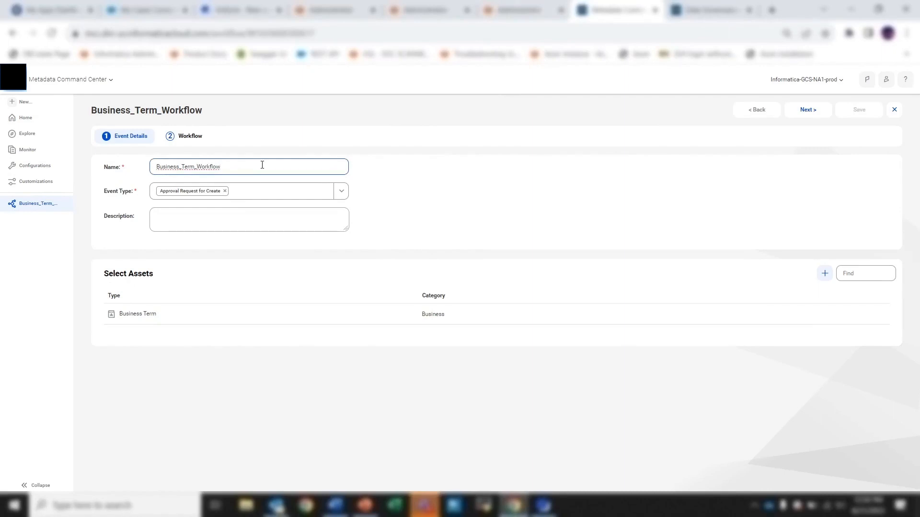
pyautogui.click(261, 191)
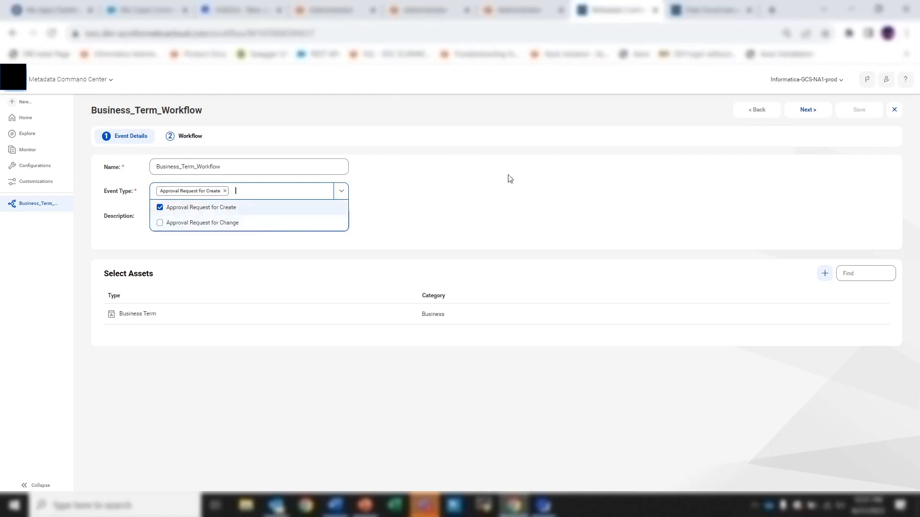
pyautogui.click(421, 216)
pyautogui.click(275, 220)
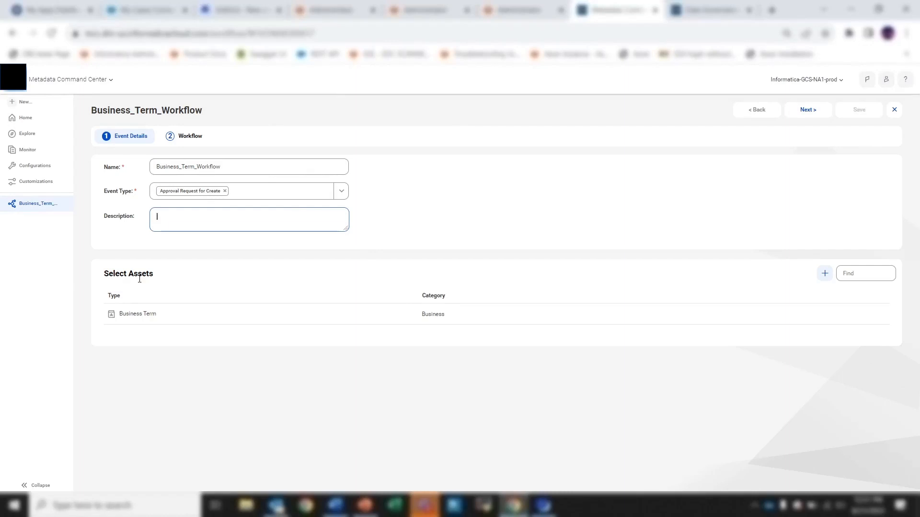
# Browse the business and technical asset types that can be assigned to the workflow, leaving the selection as it is.
pyautogui.click(824, 278)
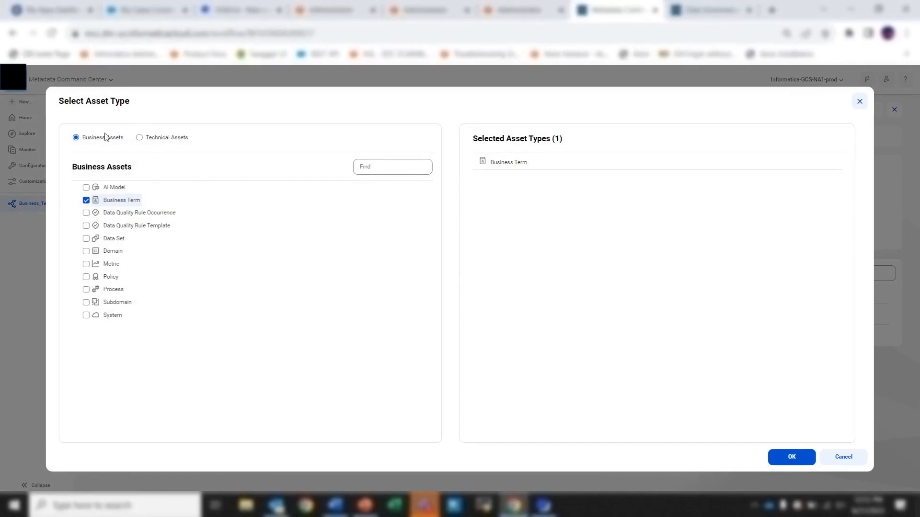
pyautogui.click(160, 140)
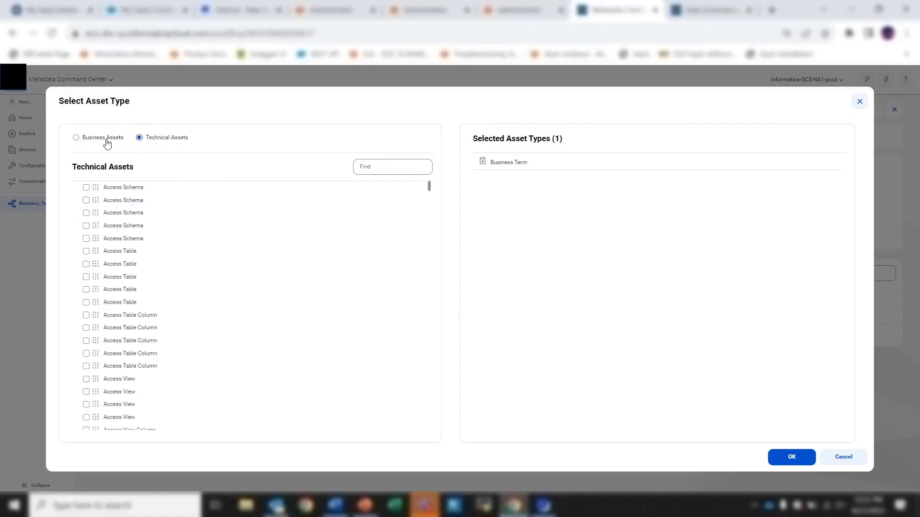
pyautogui.click(106, 142)
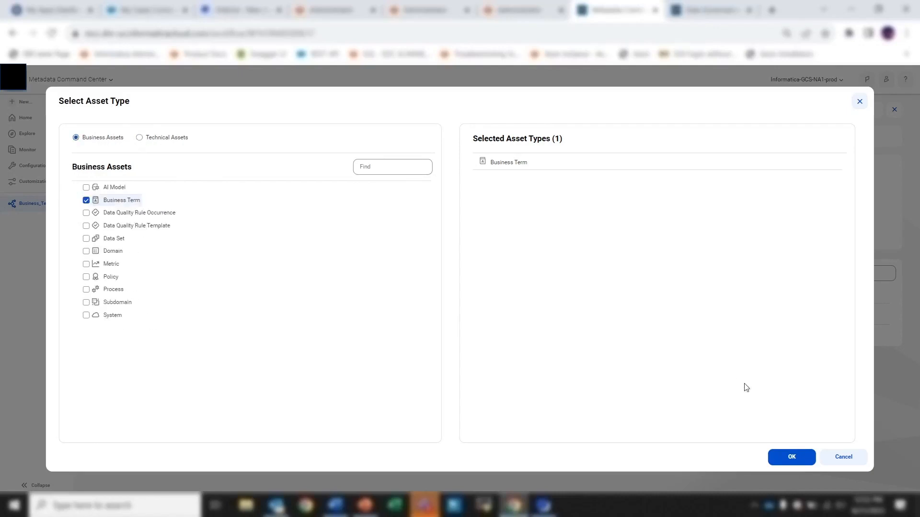
pyautogui.click(839, 457)
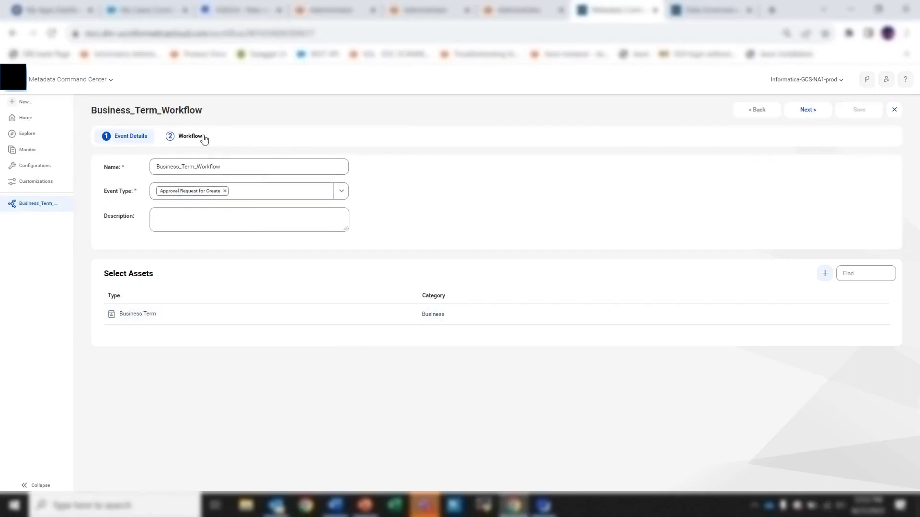
# Examine the workflow diagram and the Approve task's role, due-time units and lifecycle status actions, comparing it with the Edit Asset task.
pyautogui.click(188, 136)
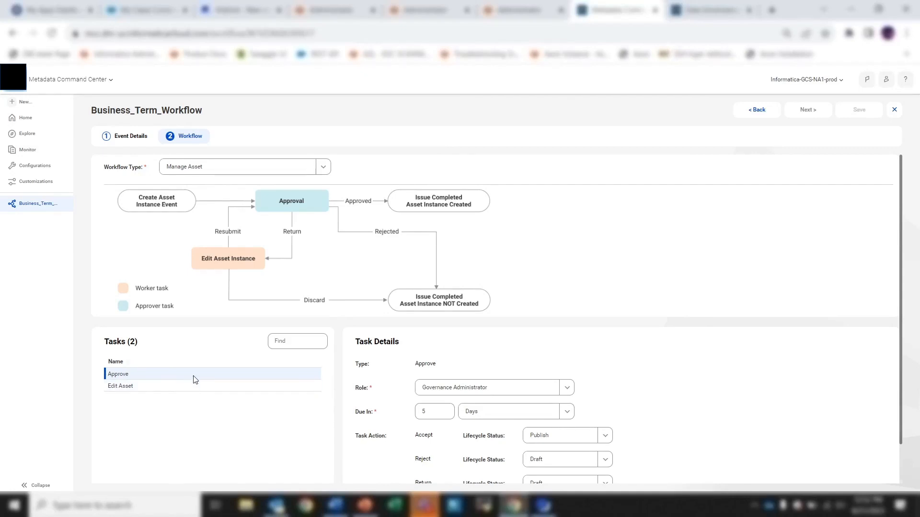
pyautogui.click(171, 386)
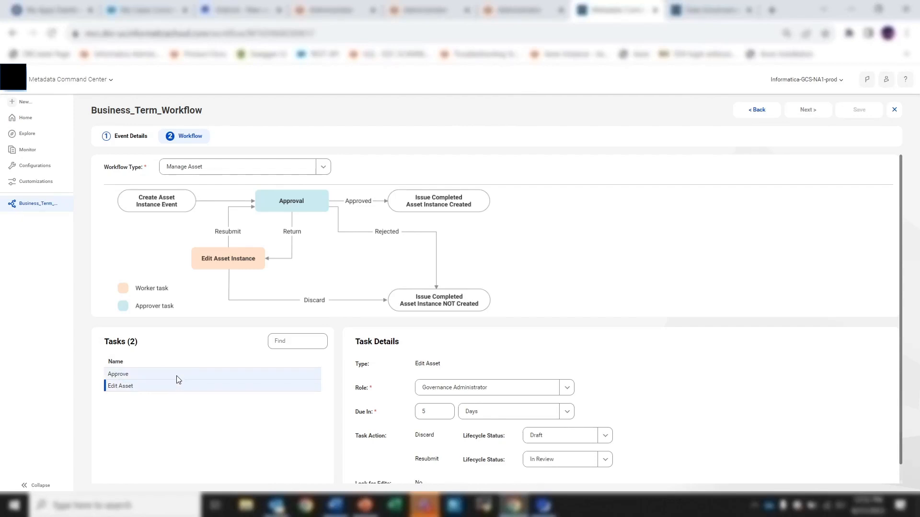
pyautogui.click(177, 377)
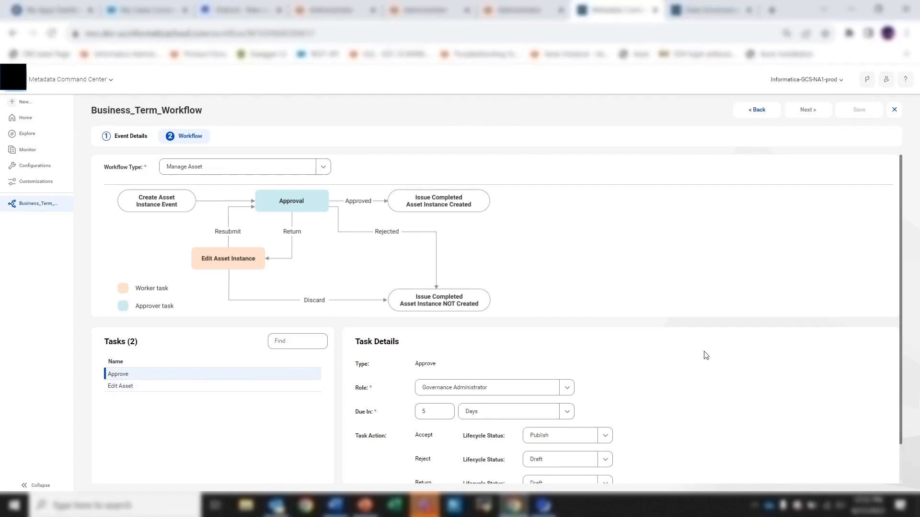
pyautogui.scroll(-1, 701, 284)
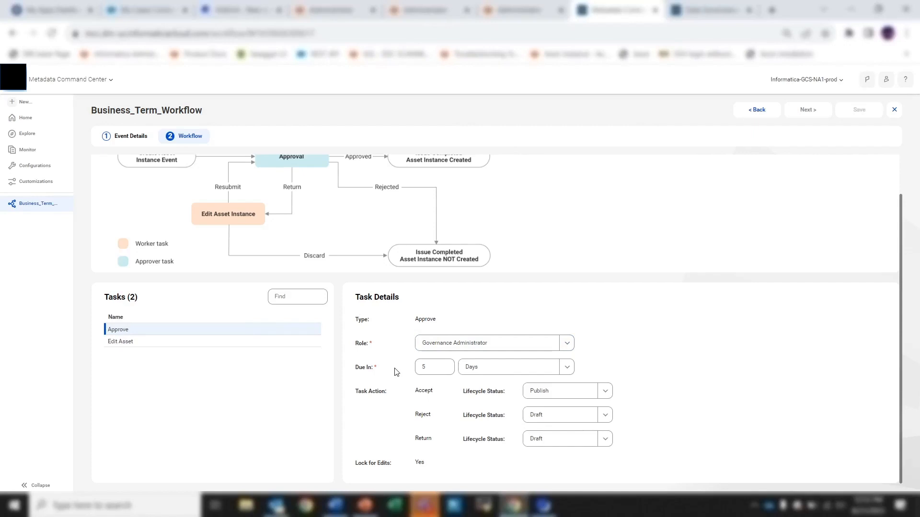
pyautogui.click(541, 370)
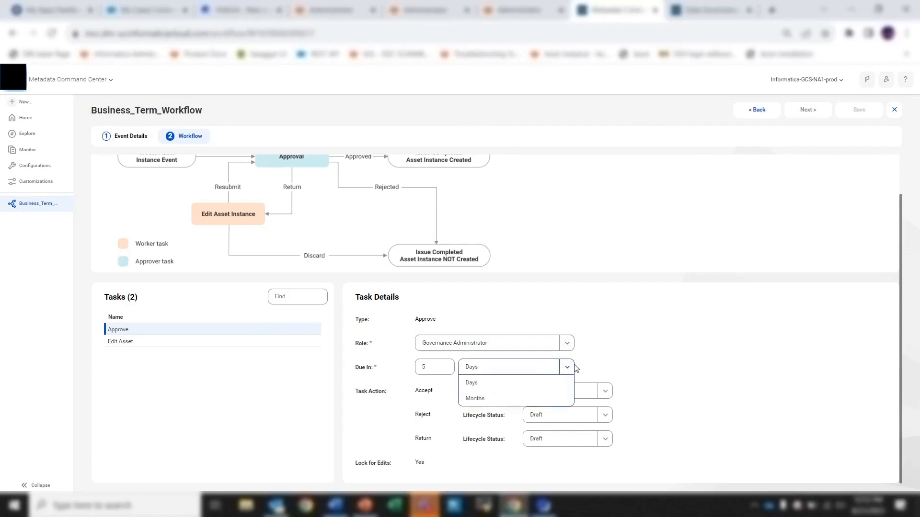
pyautogui.click(594, 368)
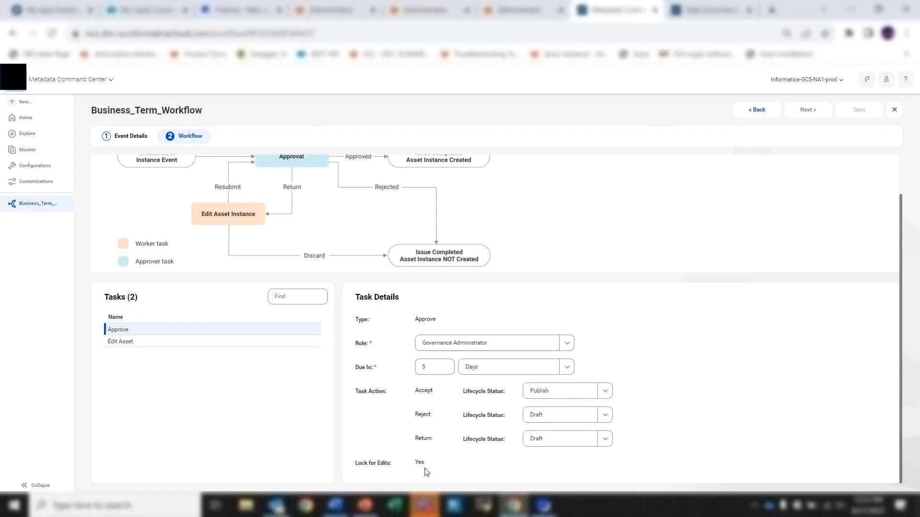
# Compare the Edit Asset task's role, task actions and edit lock with those of the Approve task.
pyautogui.click(215, 345)
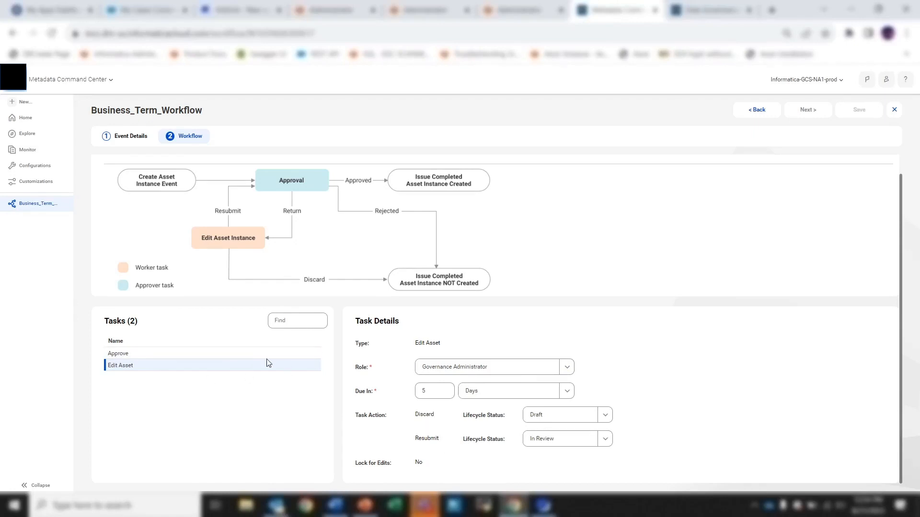
pyautogui.click(227, 355)
pyautogui.click(230, 367)
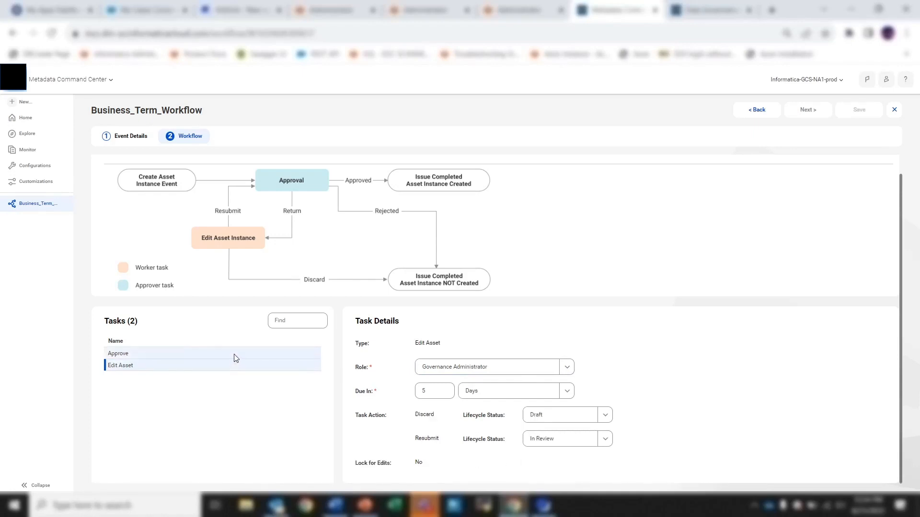
pyautogui.click(235, 357)
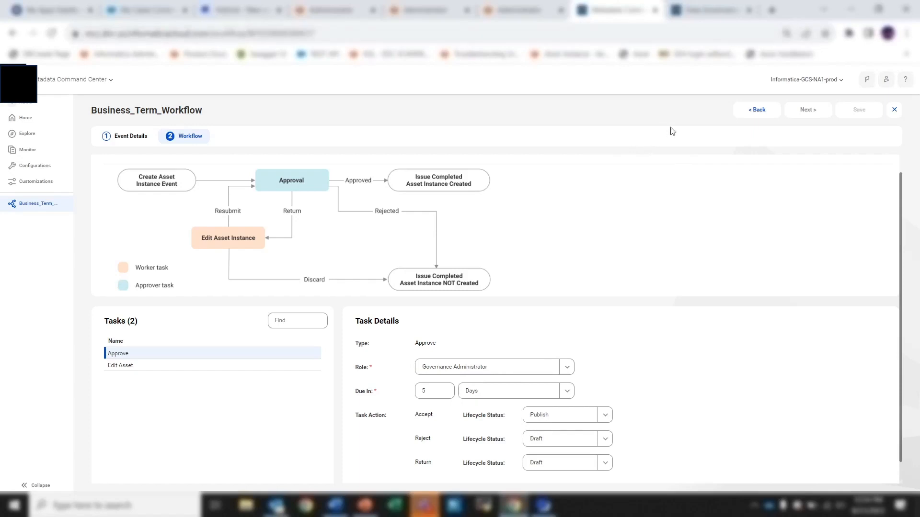
# In Data Governance and Catalog, check Finance Asset's stakeholders and submit it for publishing with a new ticket described as "New Asset".
pyautogui.click(707, 18)
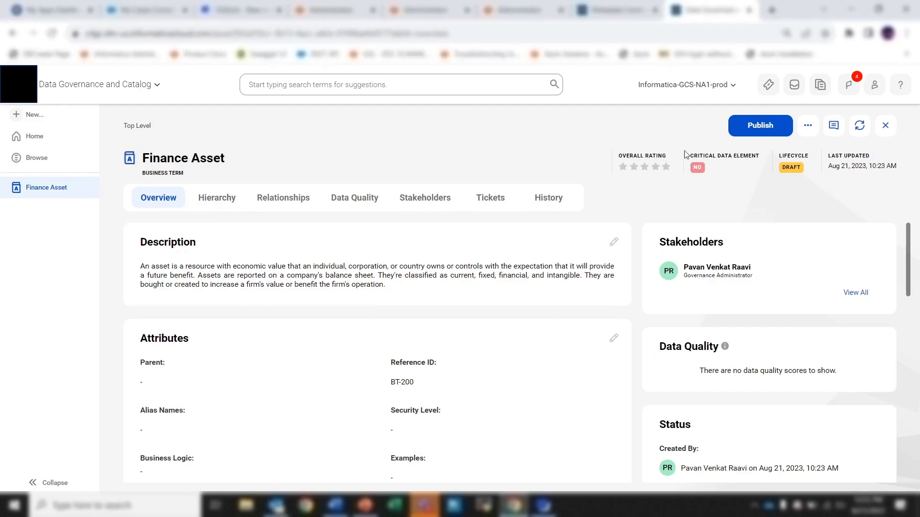
pyautogui.click(418, 202)
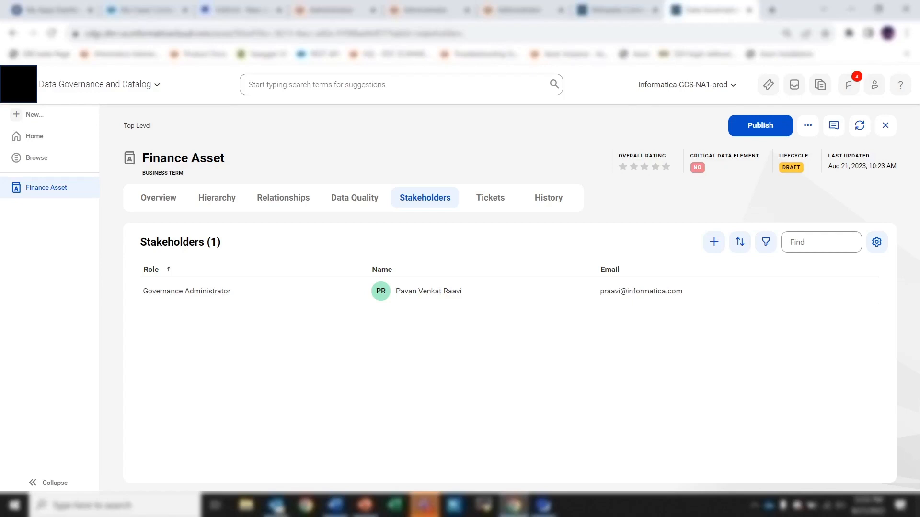
pyautogui.click(743, 124)
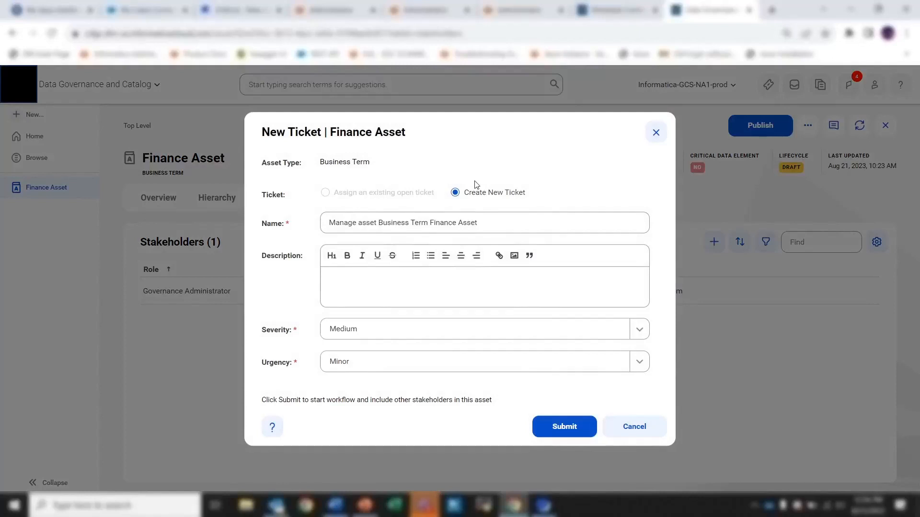
pyautogui.click(426, 282)
pyautogui.write('New Asset')
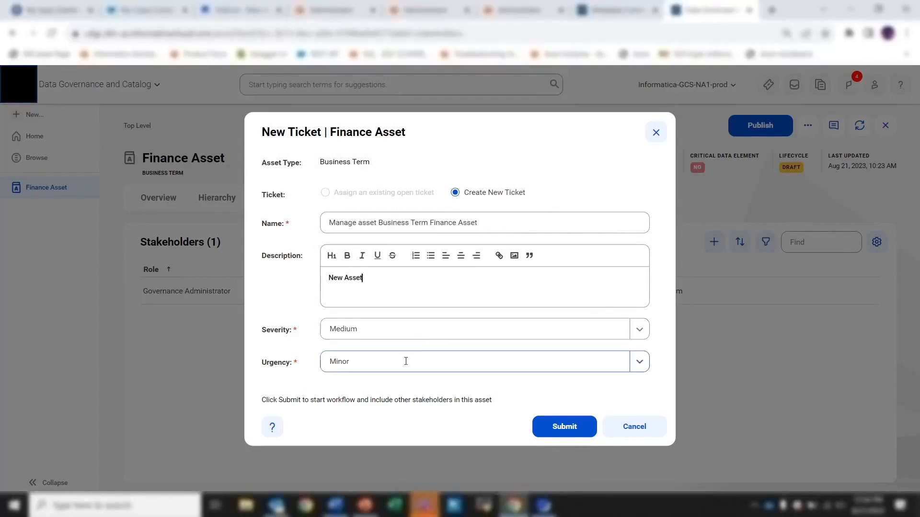
pyautogui.click(590, 428)
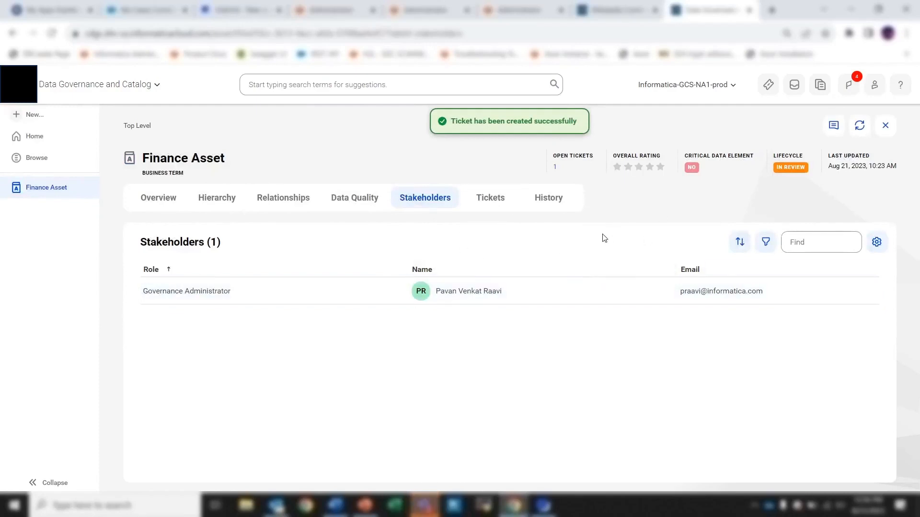
# View Finance Asset's tickets and check the workflow notifications.
pyautogui.click(479, 199)
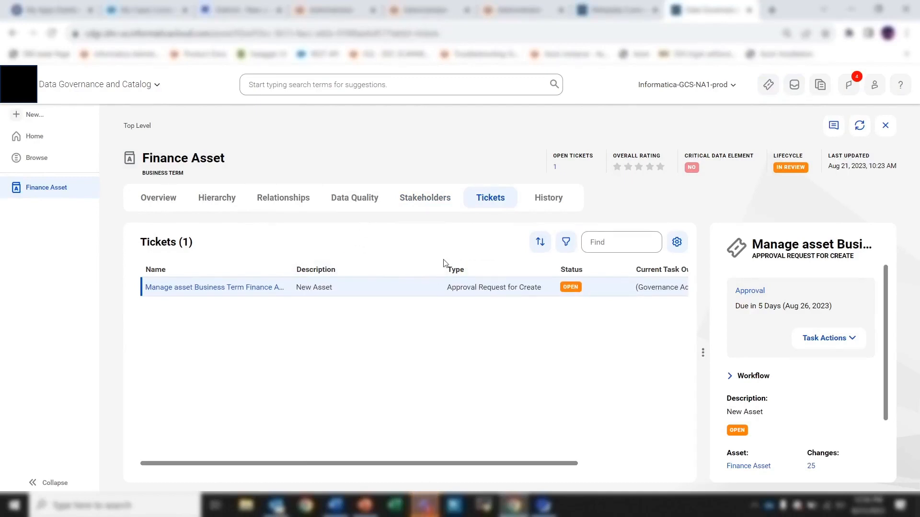
pyautogui.click(848, 86)
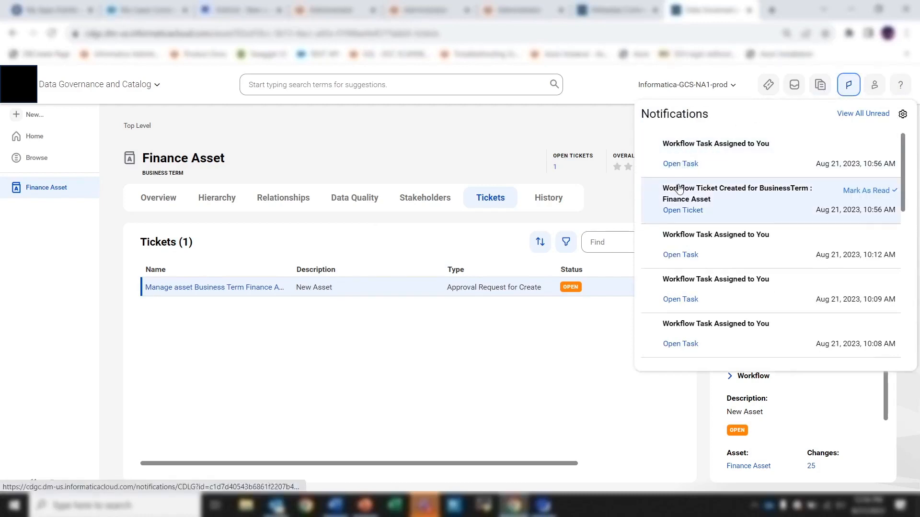
pyautogui.click(498, 142)
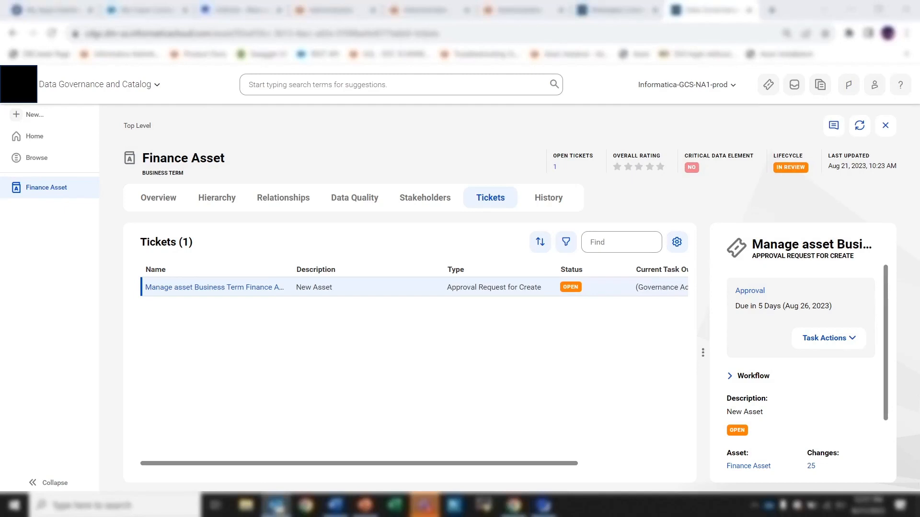
# Switch to Outlook, read the emails about the created workflow ticket and the assigned task, and close them.
pyautogui.click(277, 508)
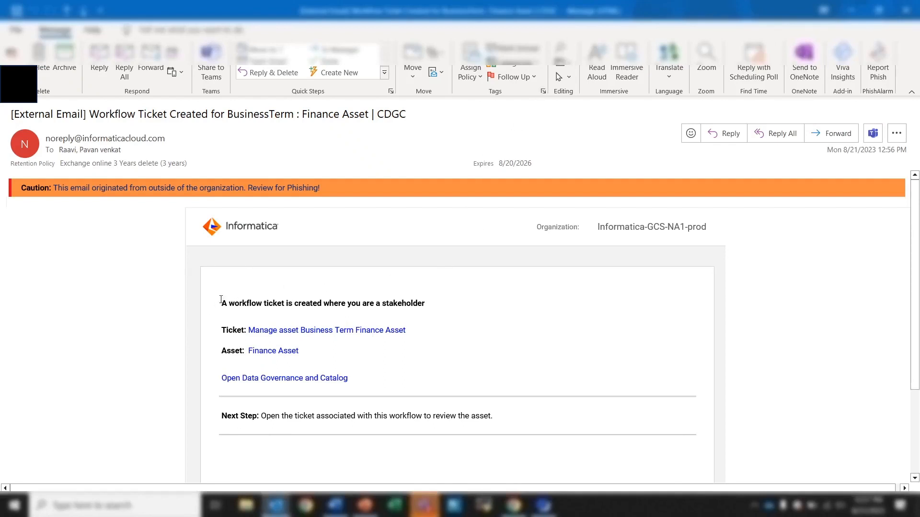
pyautogui.moveTo(220, 303); pyautogui.dragTo(448, 304)
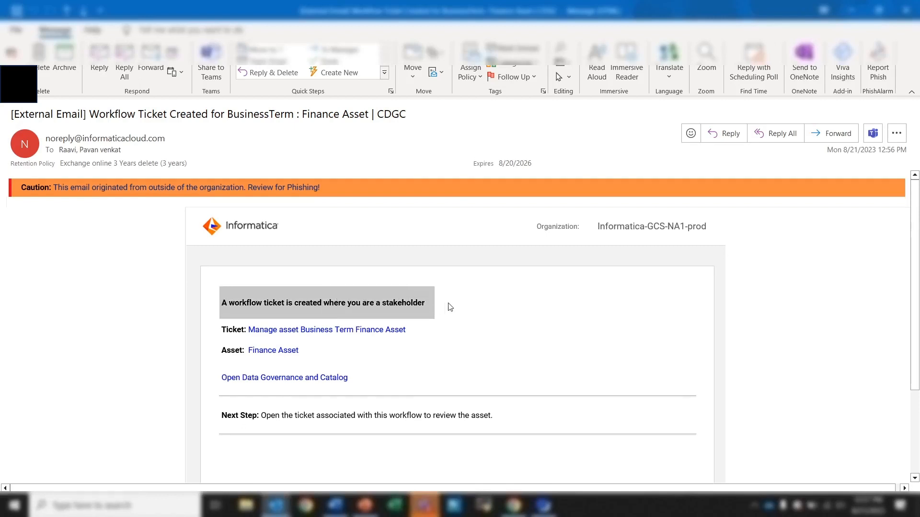
pyautogui.click(453, 306)
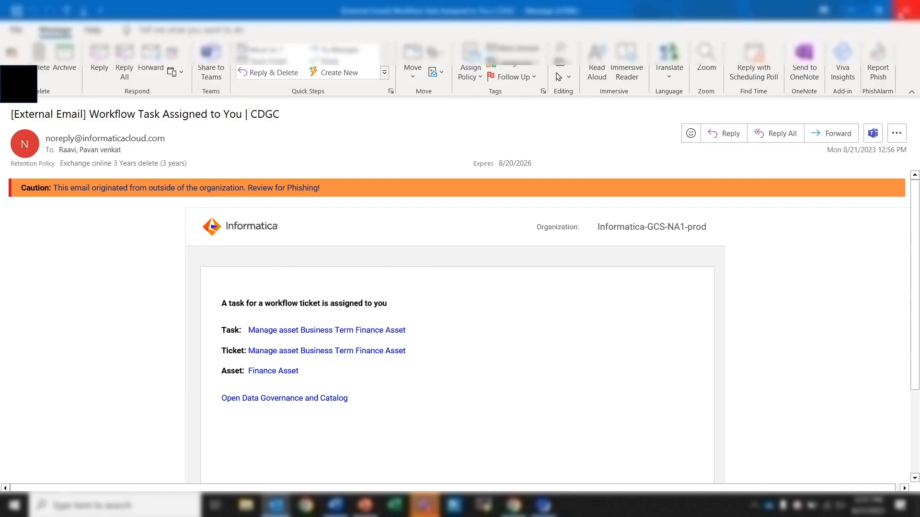
pyautogui.click(905, 11)
pyautogui.click(905, 11)
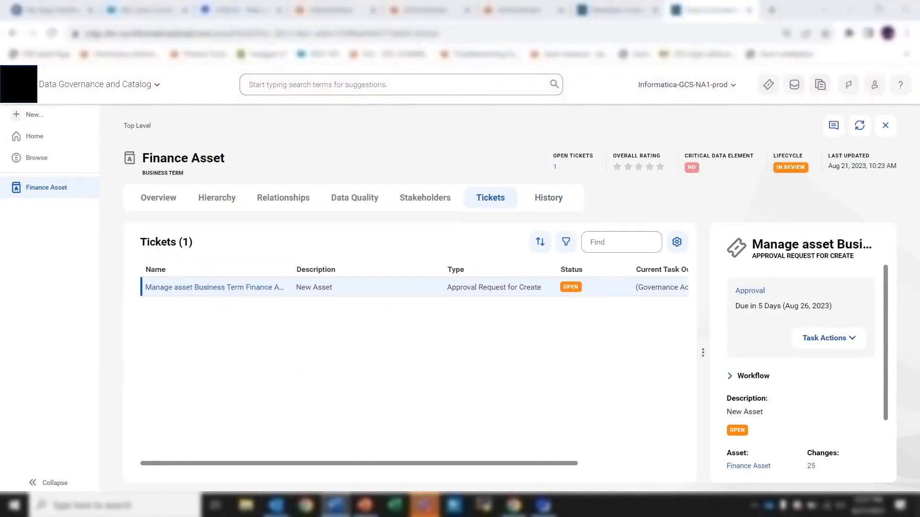
# Open Finance Asset's ticket and review its request type, current task, next task, description and listed changes.
pyautogui.click(248, 291)
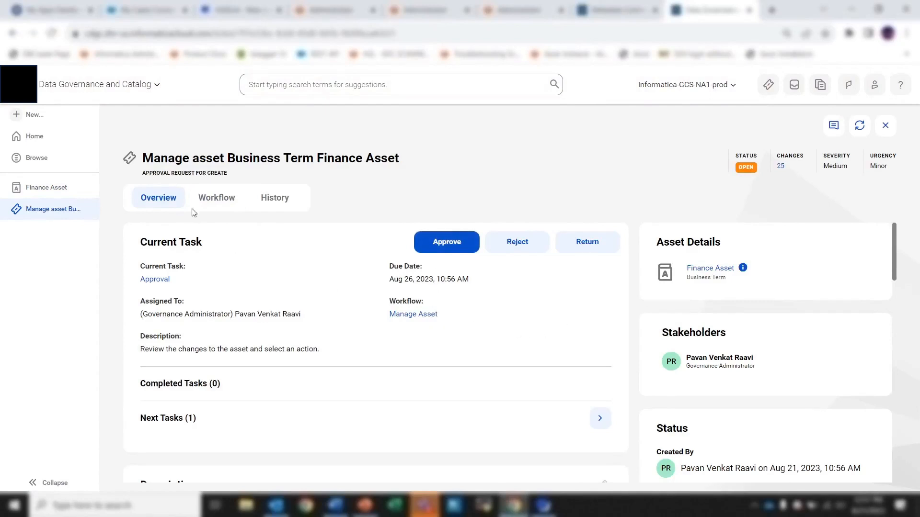
pyautogui.moveTo(136, 173); pyautogui.dragTo(242, 178)
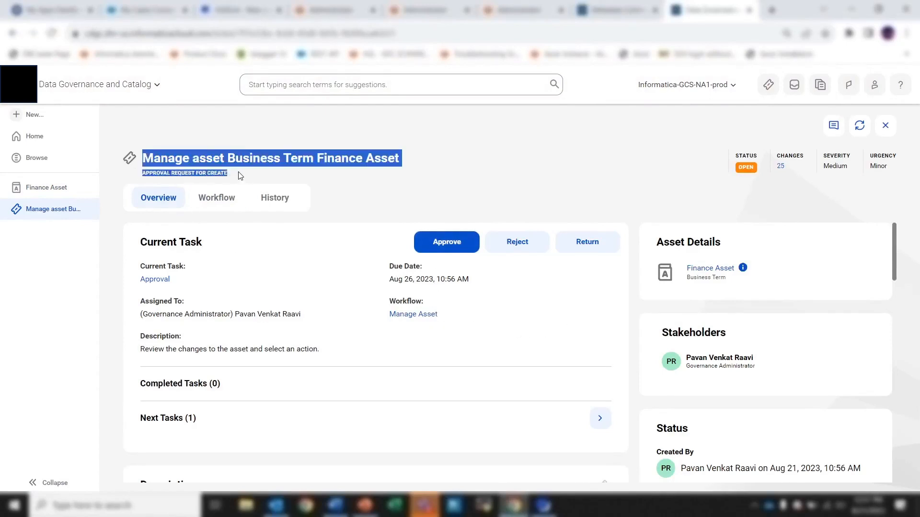
pyautogui.click(240, 176)
pyautogui.tripleClick(214, 174)
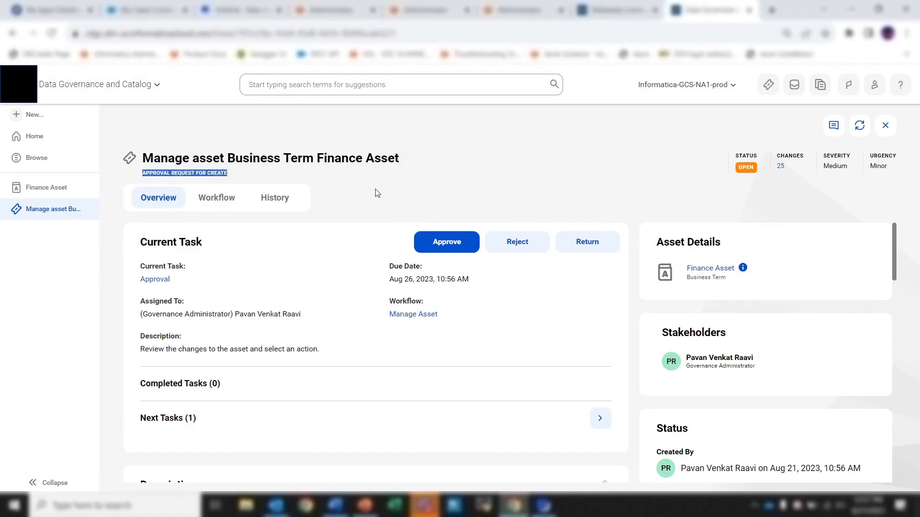
pyautogui.click(358, 206)
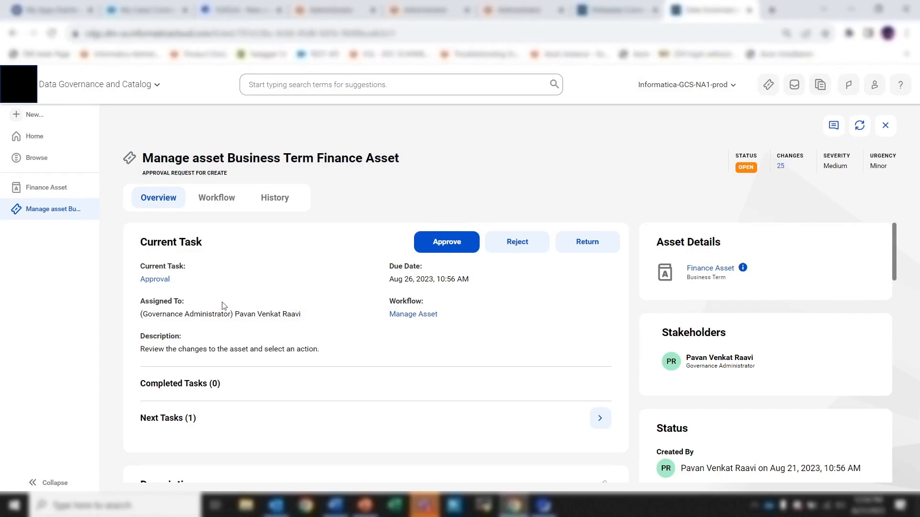
pyautogui.scroll(-2, 336, 322)
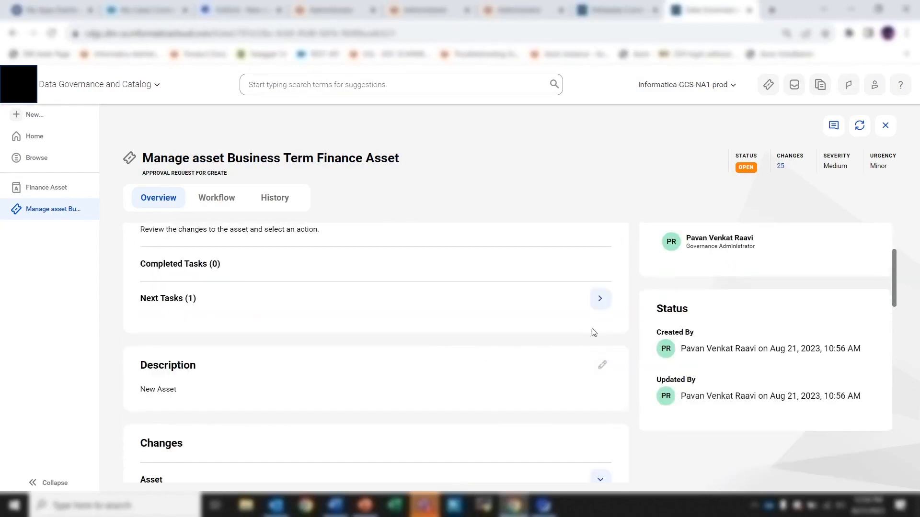
pyautogui.click(602, 300)
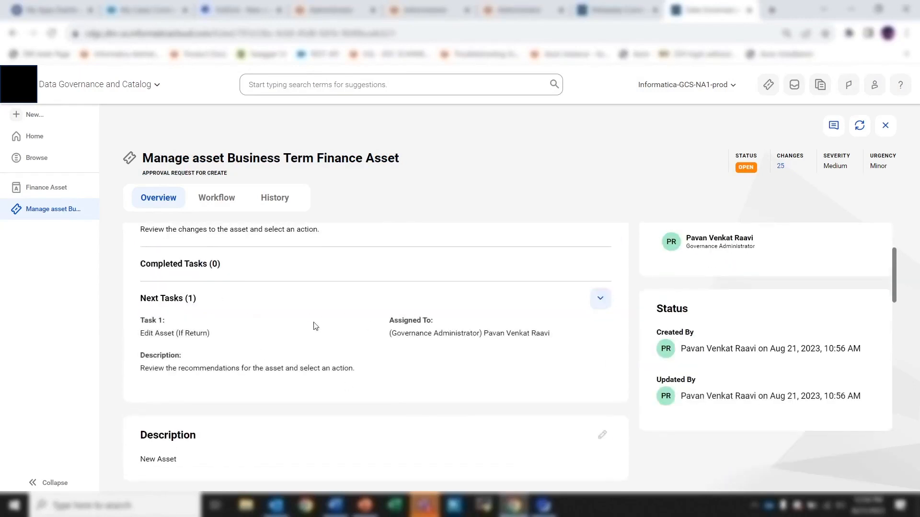
pyautogui.scroll(-3, 357, 336)
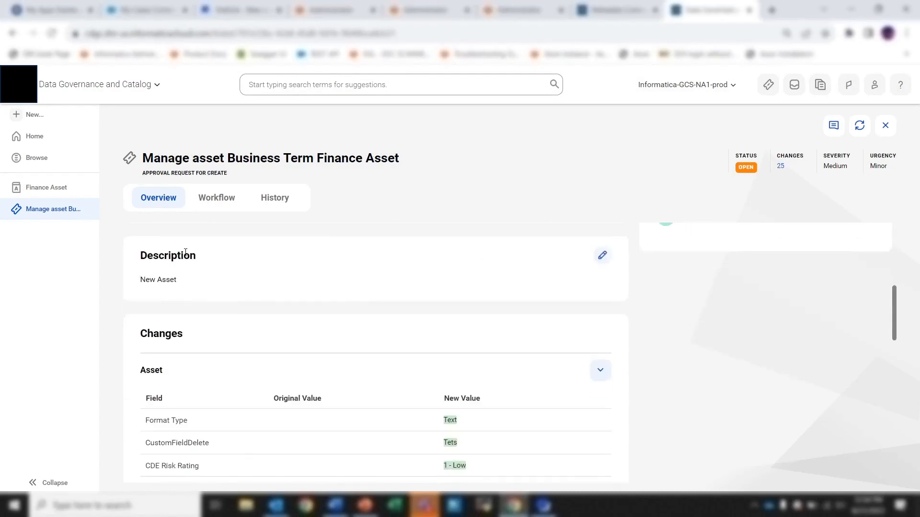
pyautogui.scroll(-1, 300, 321)
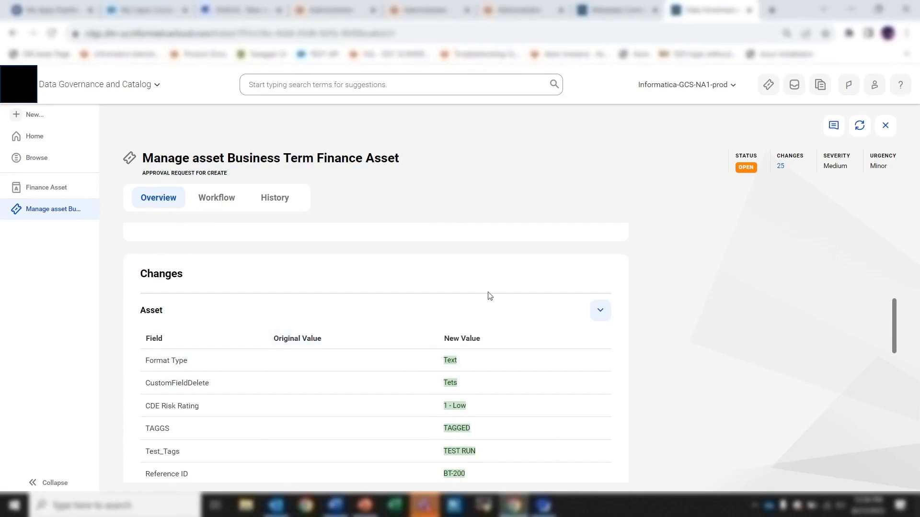
pyautogui.scroll(5, 587, 283)
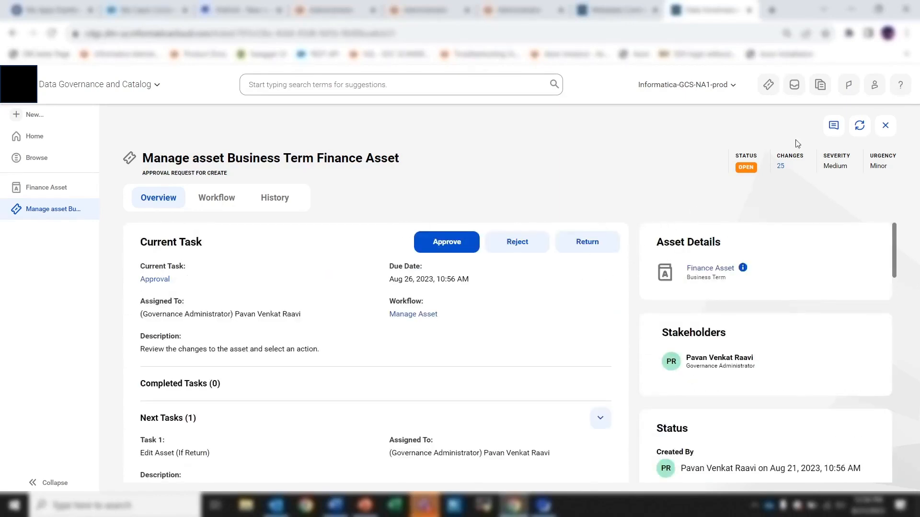
# Check the ticket's comments and compare its workflow diagram with the current and next task details.
pyautogui.click(831, 127)
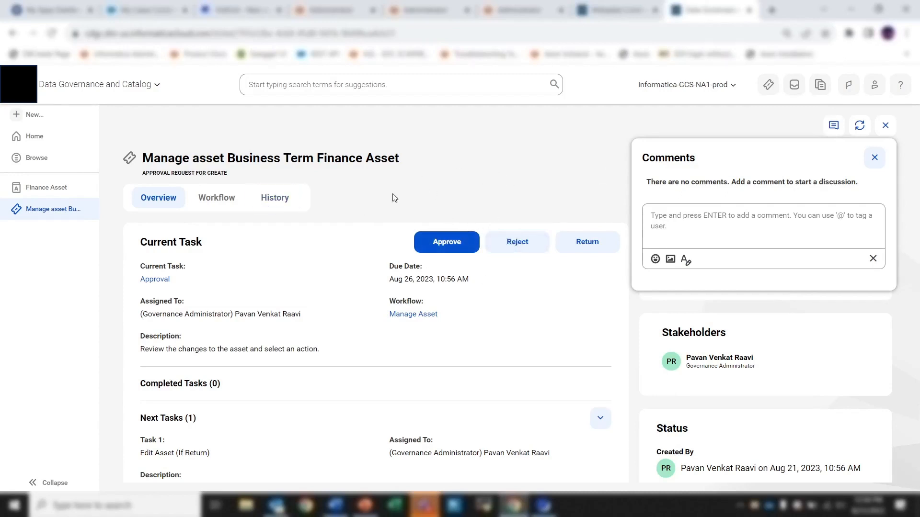
pyautogui.click(874, 158)
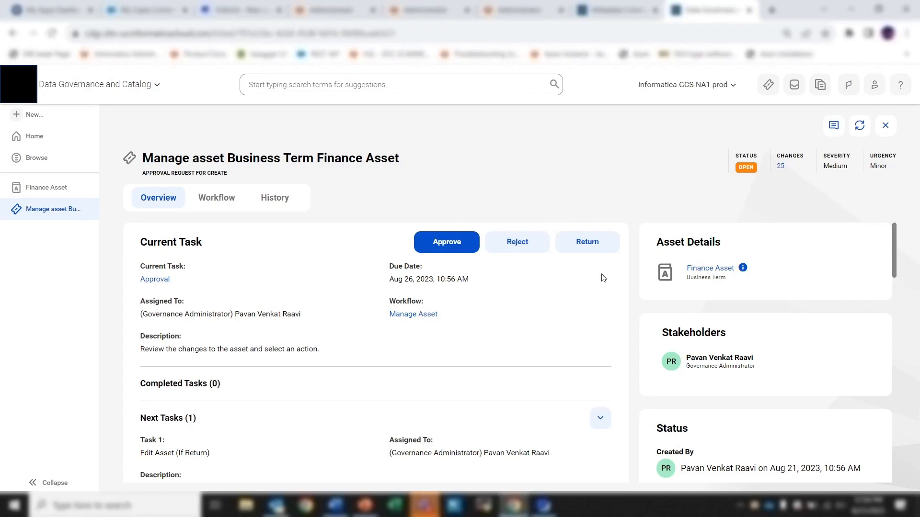
pyautogui.click(223, 203)
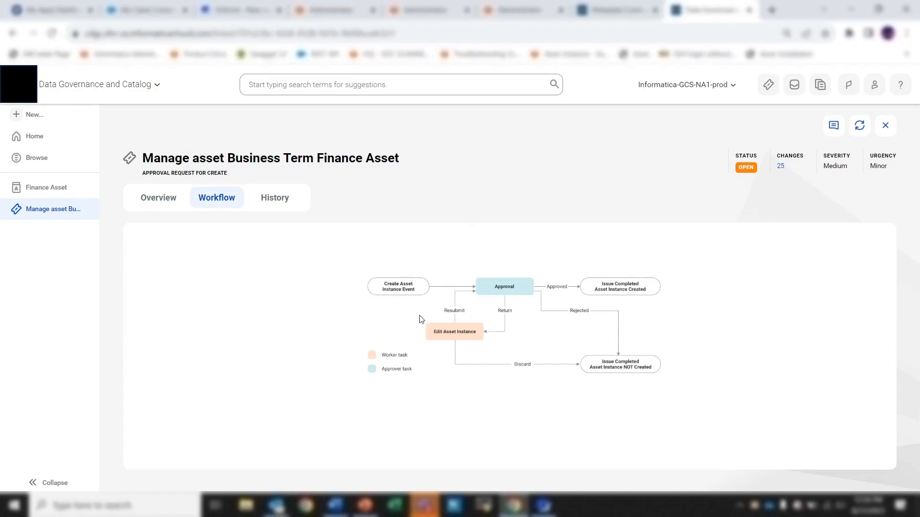
pyautogui.click(159, 202)
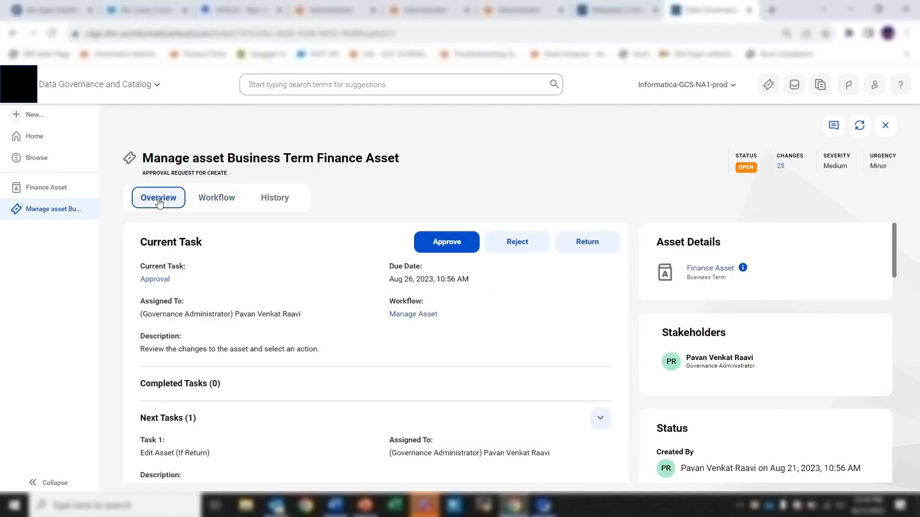
pyautogui.click(223, 209)
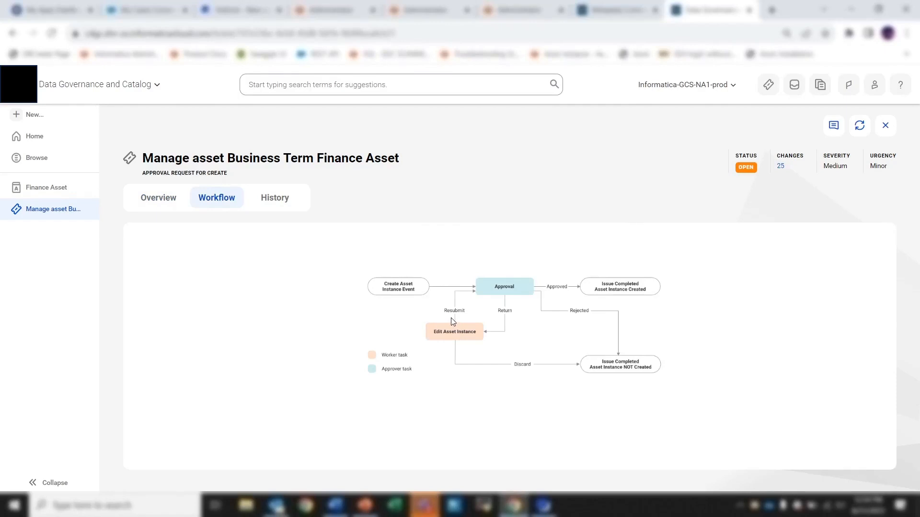
pyautogui.click(163, 200)
pyautogui.scroll(-3, 550, 362)
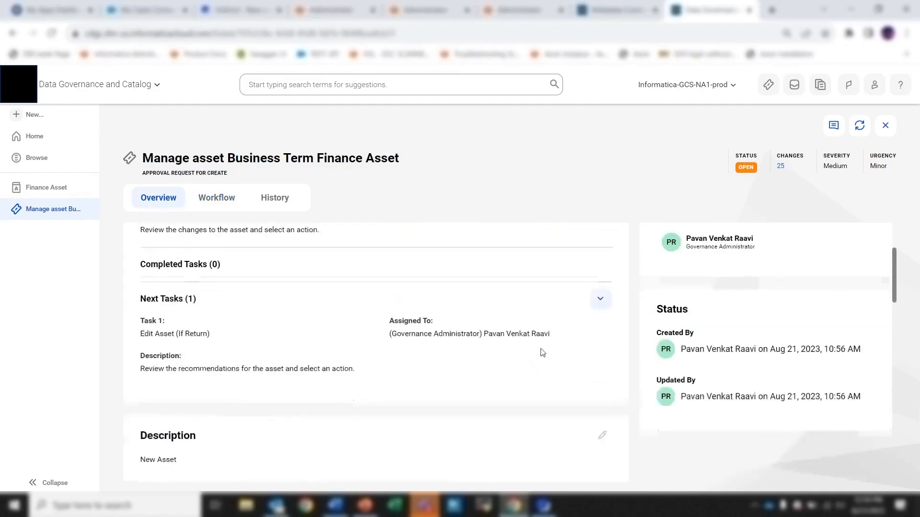
pyautogui.scroll(3, 538, 345)
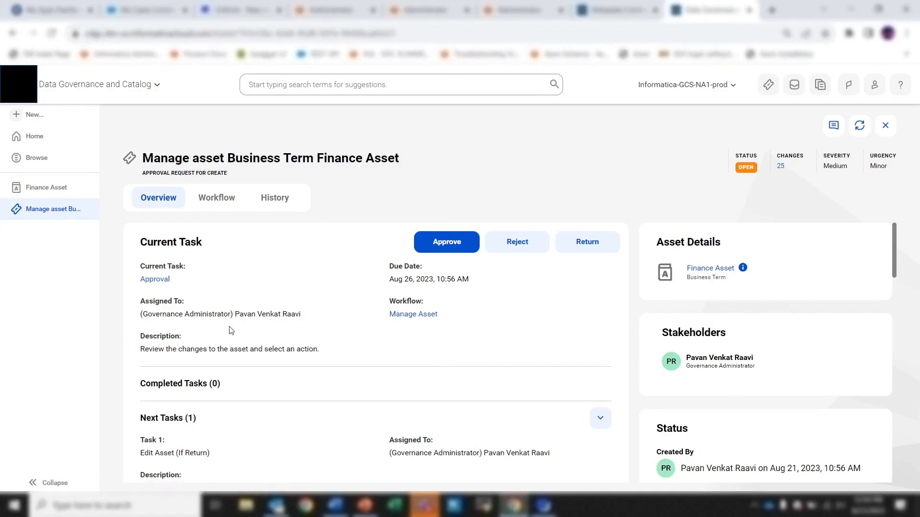
# Open Finance Asset from the ticket, review its description and attributes, and return to the ticket.
pyautogui.click(716, 272)
pyautogui.click(182, 204)
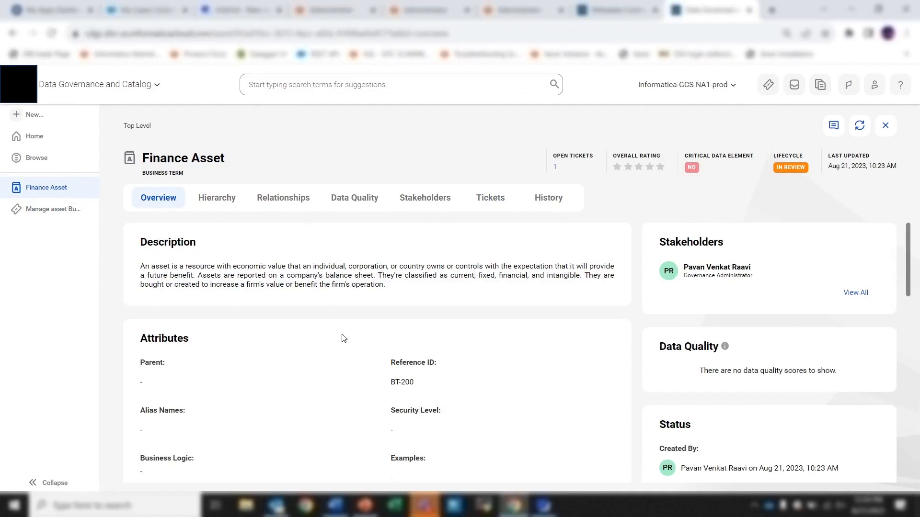
pyautogui.click(45, 215)
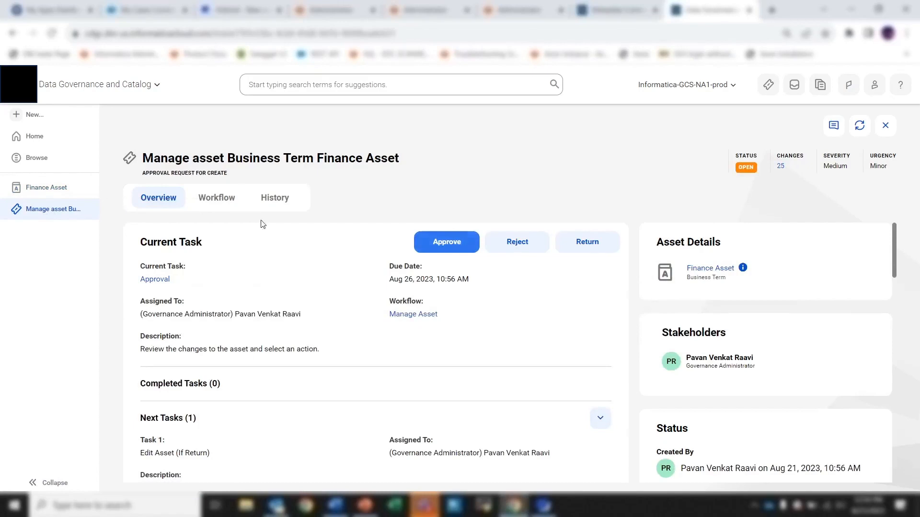
pyautogui.click(53, 186)
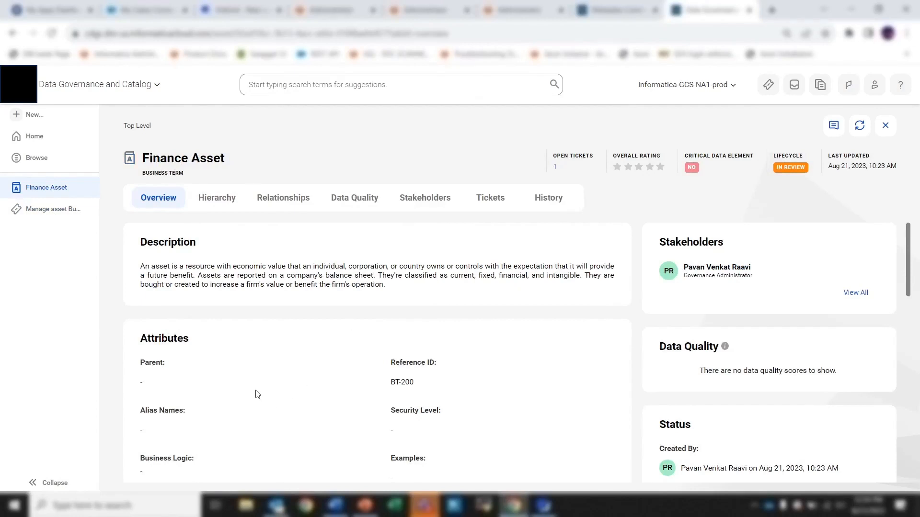
pyautogui.click(39, 211)
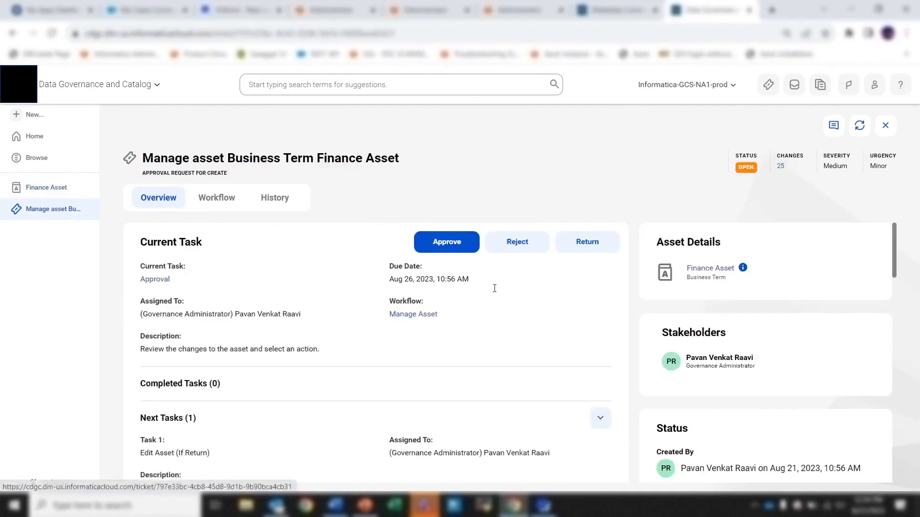
# Post the ticket comment "The following changes are to be made. Operations at the end. Current value operation." and return the approval task.
pyautogui.click(833, 126)
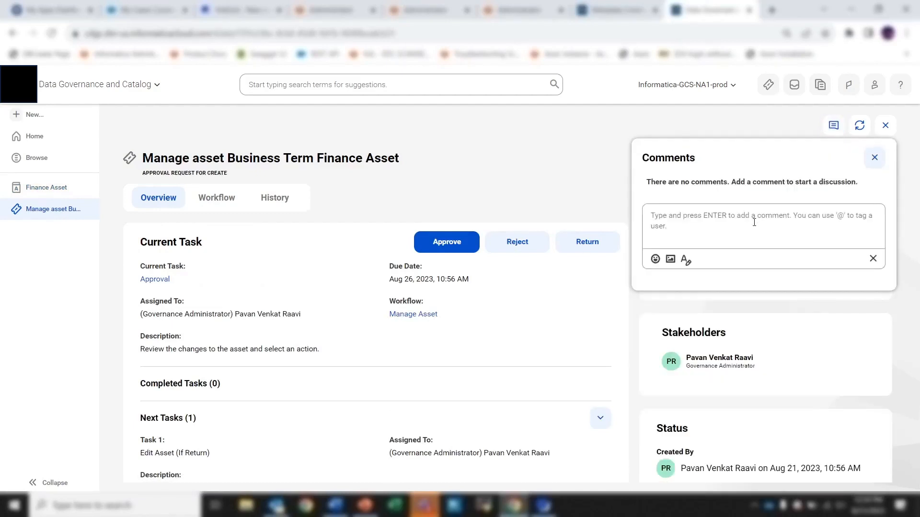
pyautogui.write('The fo')
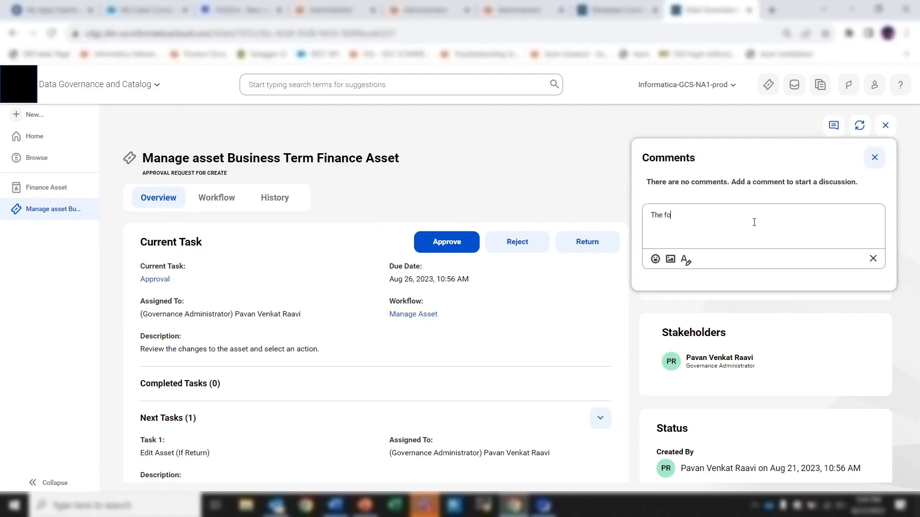
pyautogui.write('llowing changes are to be mda')
pyautogui.press('BackSpace')
pyautogui.write('ade. Add ')
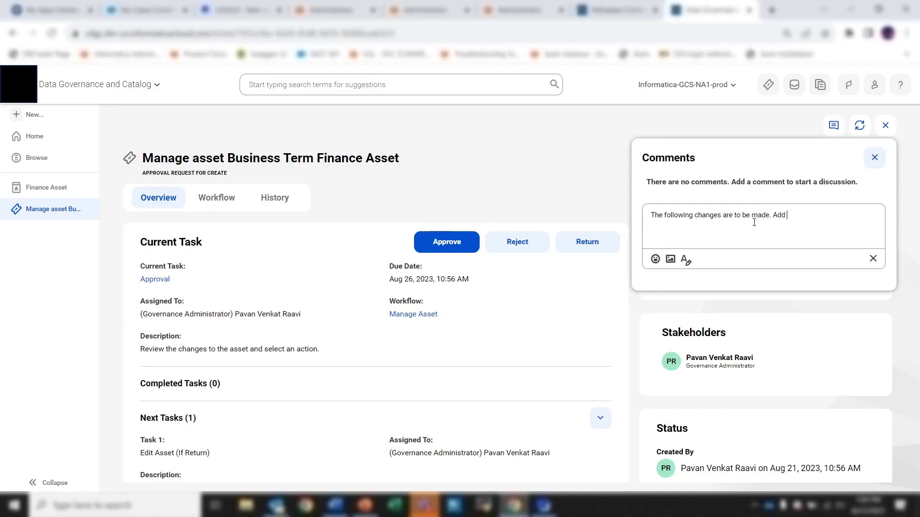
pyautogui.write('s at')
pyautogui.click(58, 187)
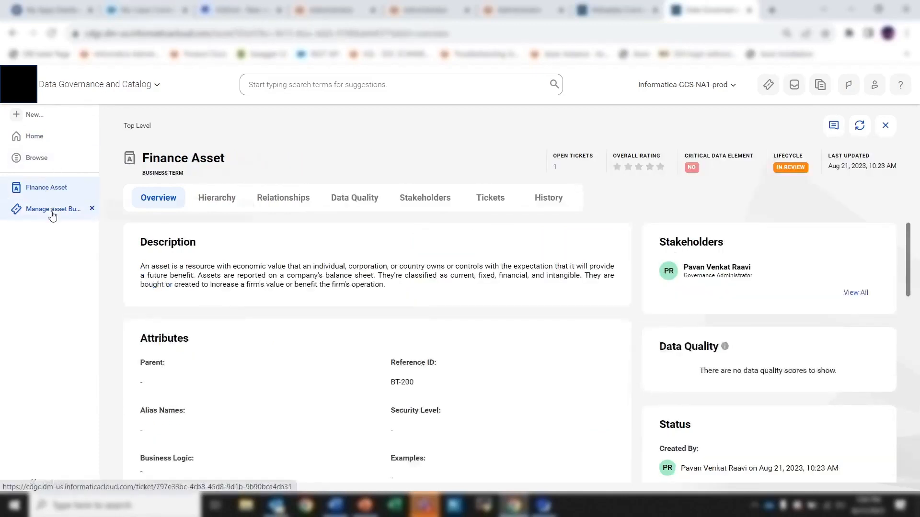
pyautogui.click(53, 213)
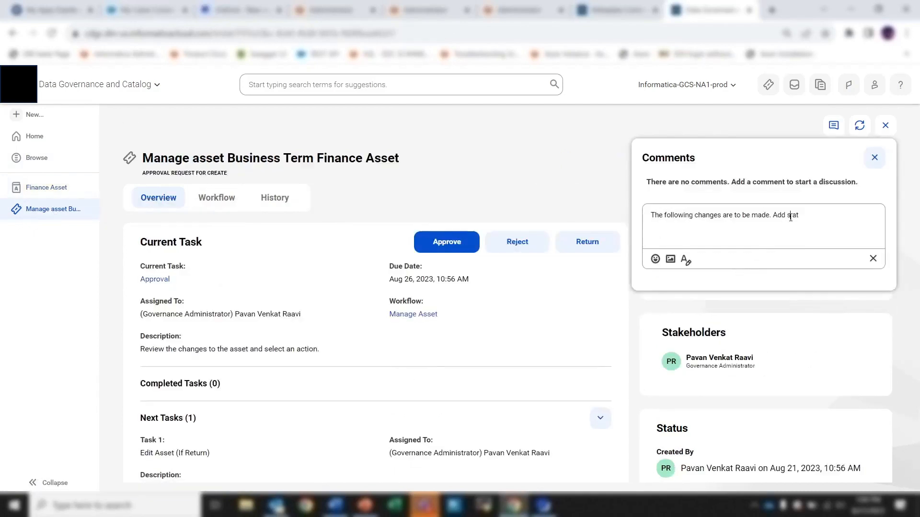
pyautogui.press('BackSpace')
pyautogui.press('BackSpace')
pyautogui.press('BackSpace')
pyautogui.press('BackSpace')
pyautogui.press('BackSpace')
pyautogui.write('Operat')
pyautogui.write('ions at the e')
pyautogui.write('nd. ')
pyautogui.write('Current')
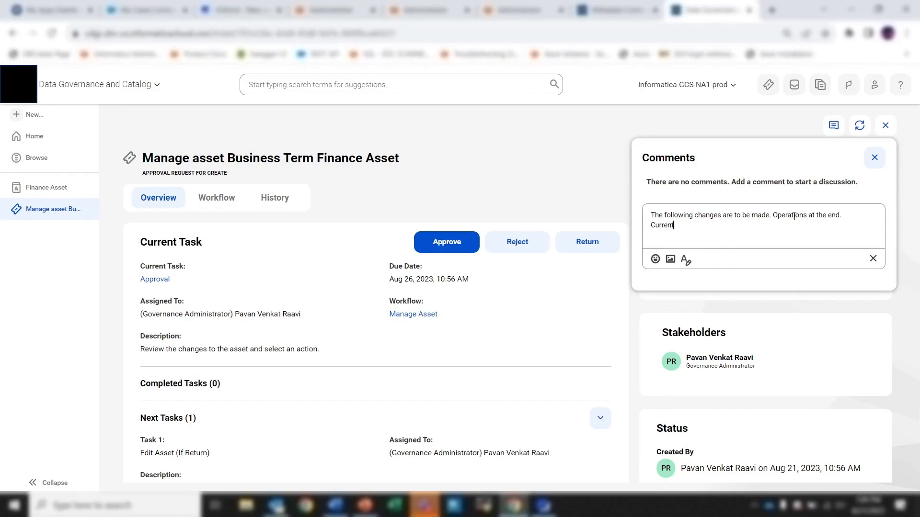
pyautogui.write(' value operation.')
pyautogui.press('Return')
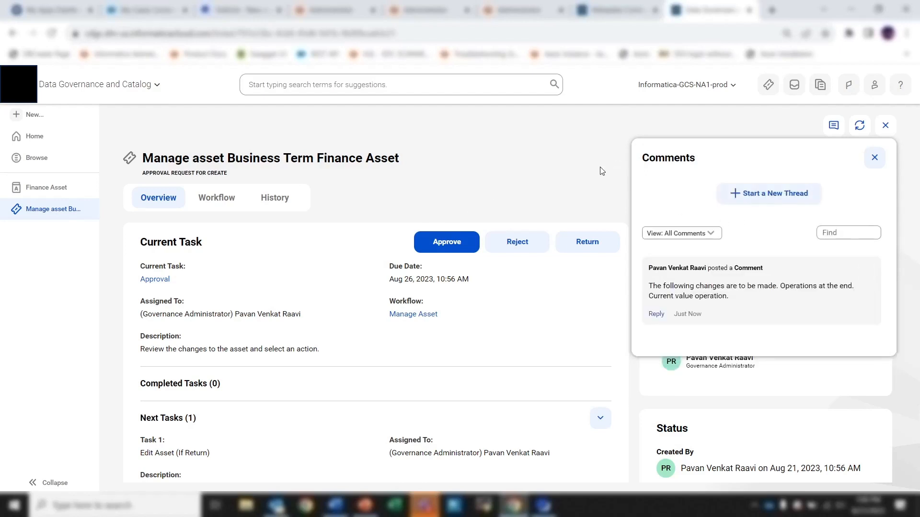
pyautogui.click(874, 158)
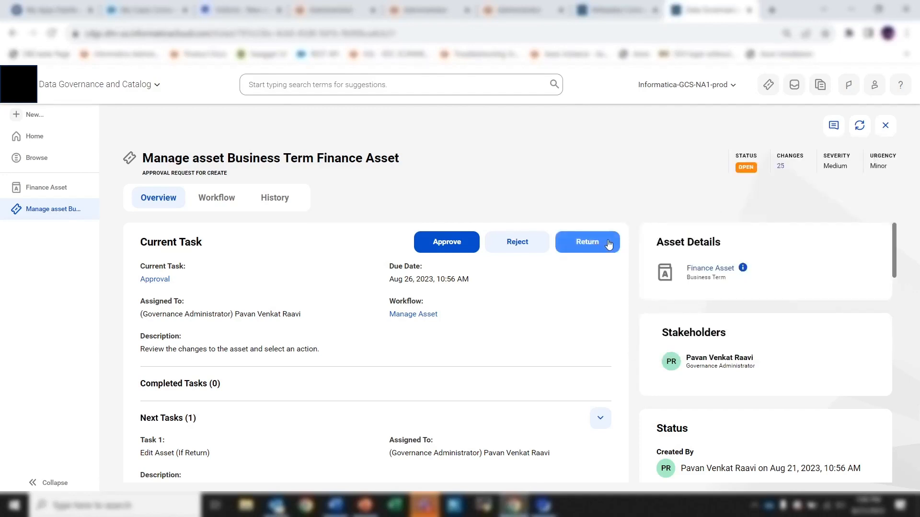
pyautogui.click(608, 244)
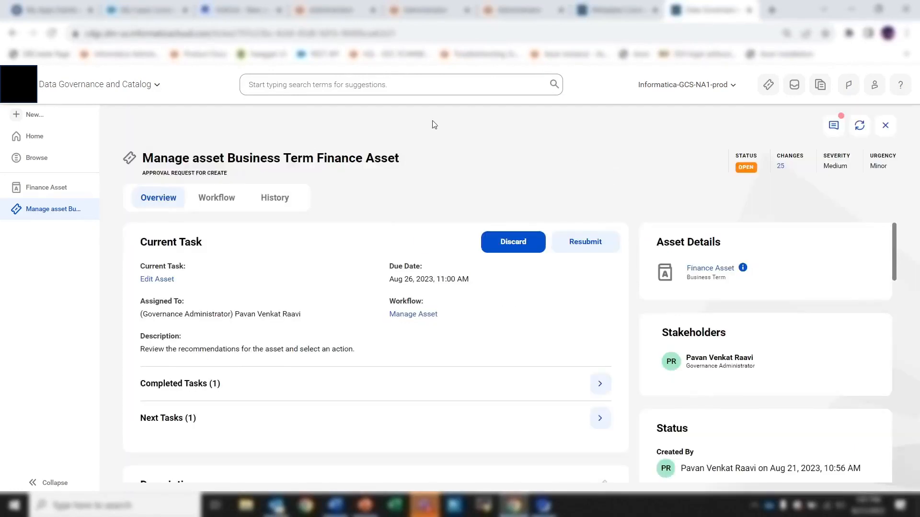
# Check Finance Asset's stakeholders against the Approve and Edit Asset task roles in Metadata Command Center, and return to the ticket.
pyautogui.click(48, 187)
pyautogui.click(421, 199)
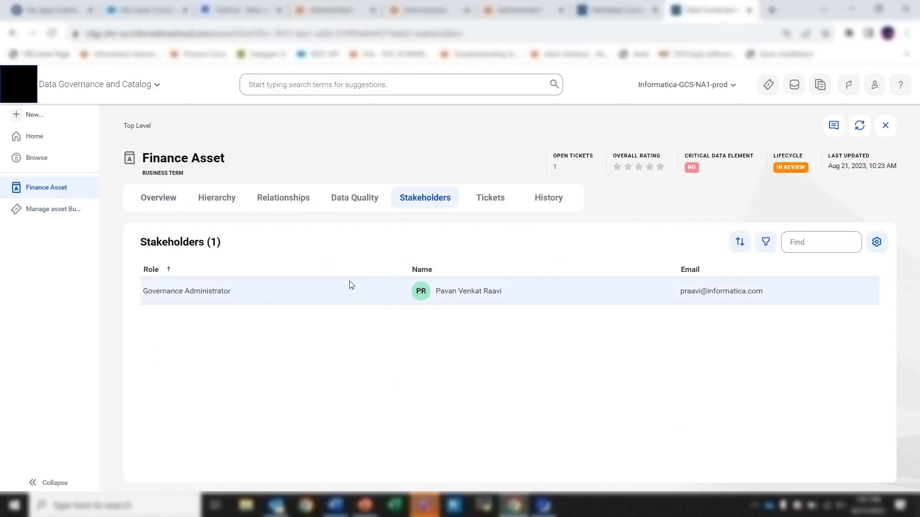
pyautogui.click(623, 13)
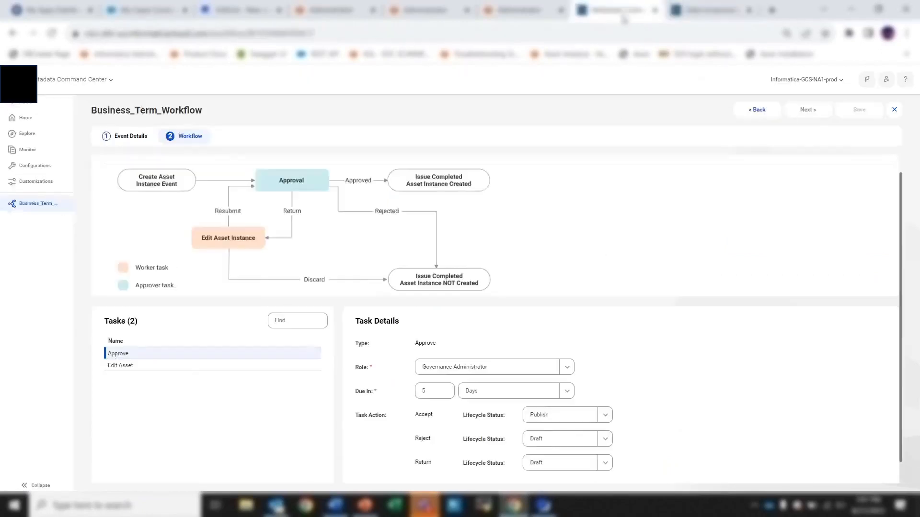
pyautogui.click(180, 367)
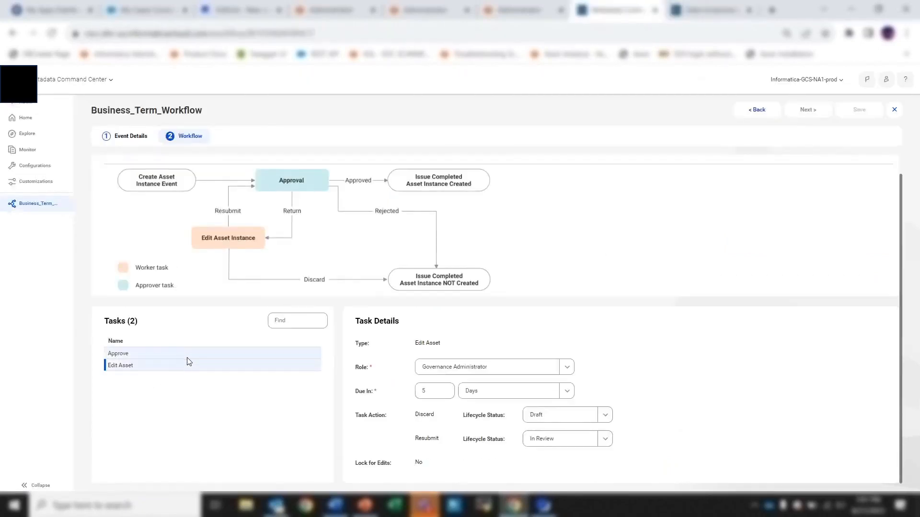
pyautogui.click(187, 357)
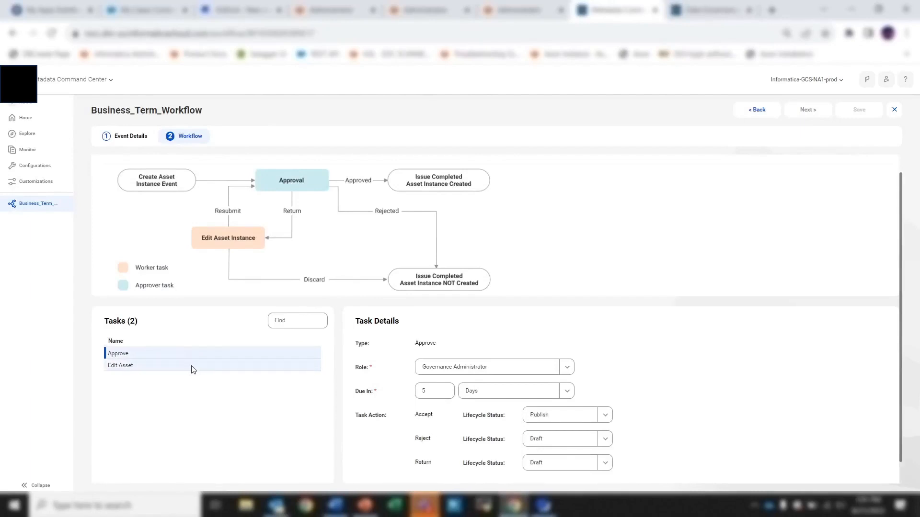
pyautogui.click(226, 365)
pyautogui.click(710, 11)
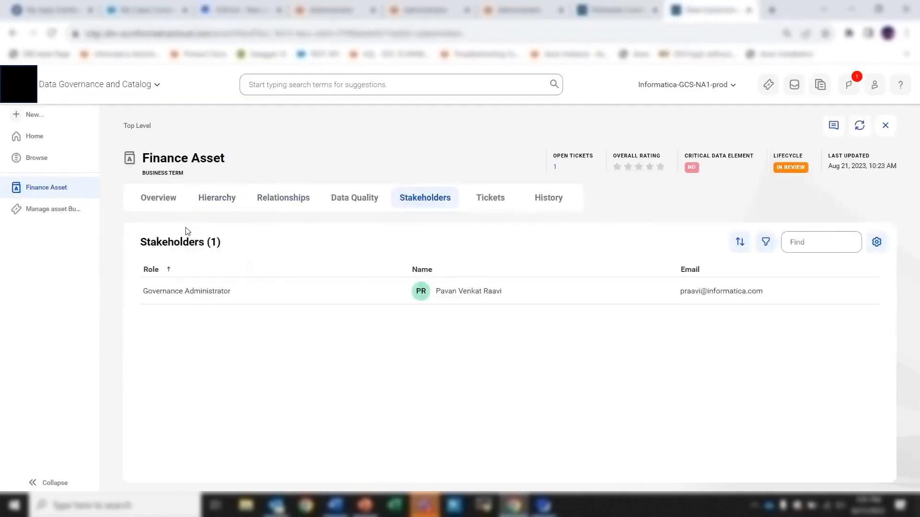
pyautogui.click(60, 220)
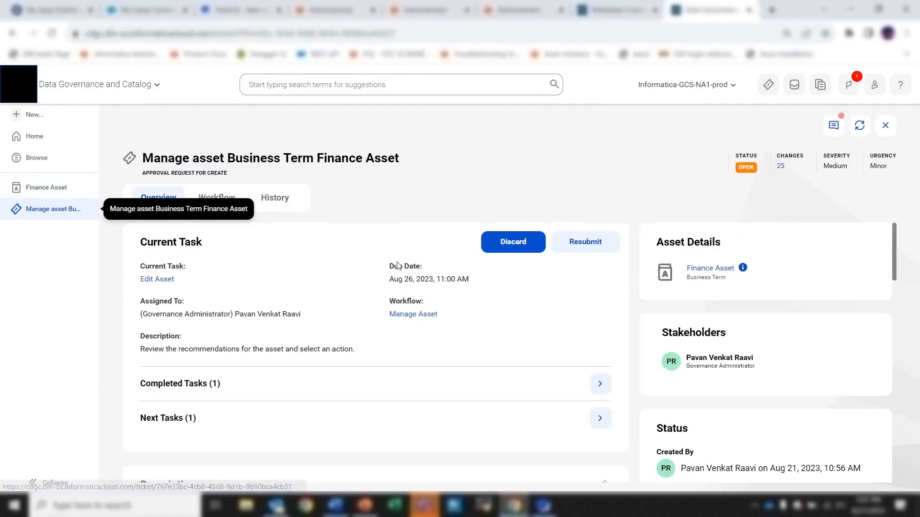
# Open Finance Asset's overview, refresh the asset, and open its description for editing.
pyautogui.click(54, 192)
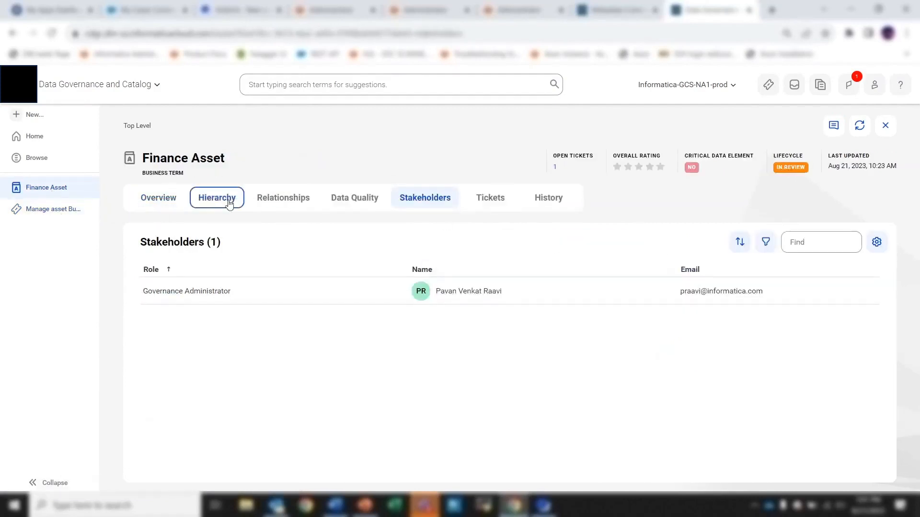
pyautogui.click(158, 198)
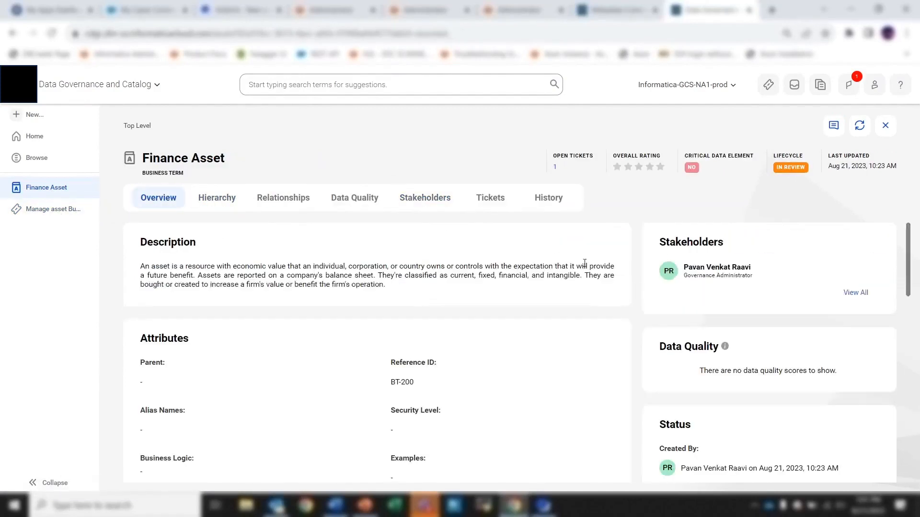
pyautogui.click(860, 126)
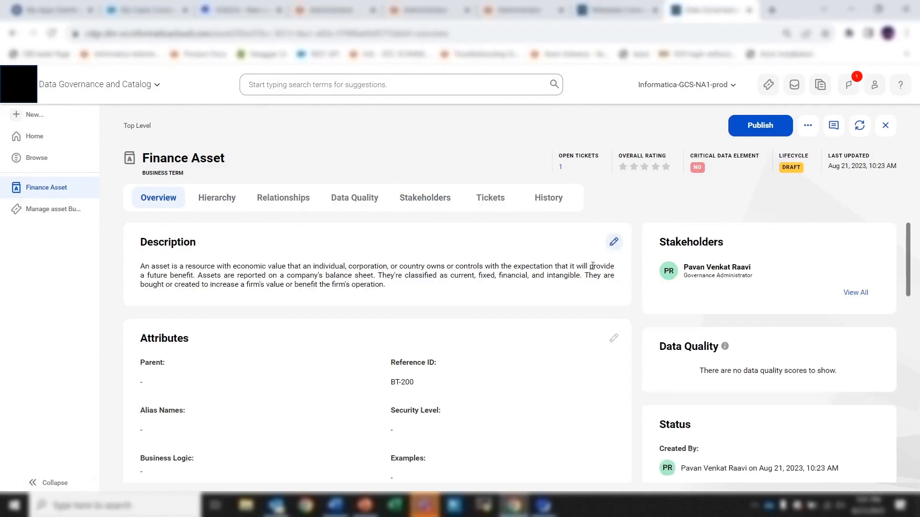
pyautogui.click(614, 242)
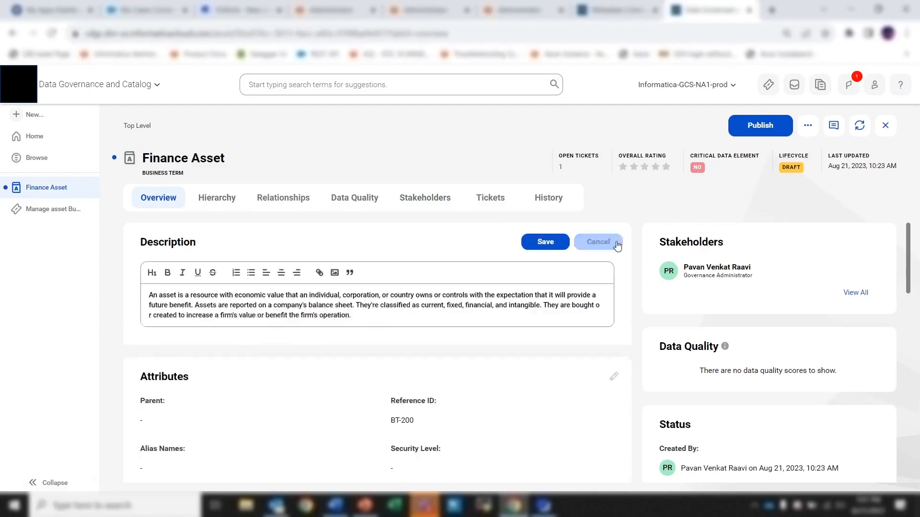
# Return to the Finance Asset ticket and read the requested changes in its comments.
pyautogui.click(20, 207)
pyautogui.click(834, 125)
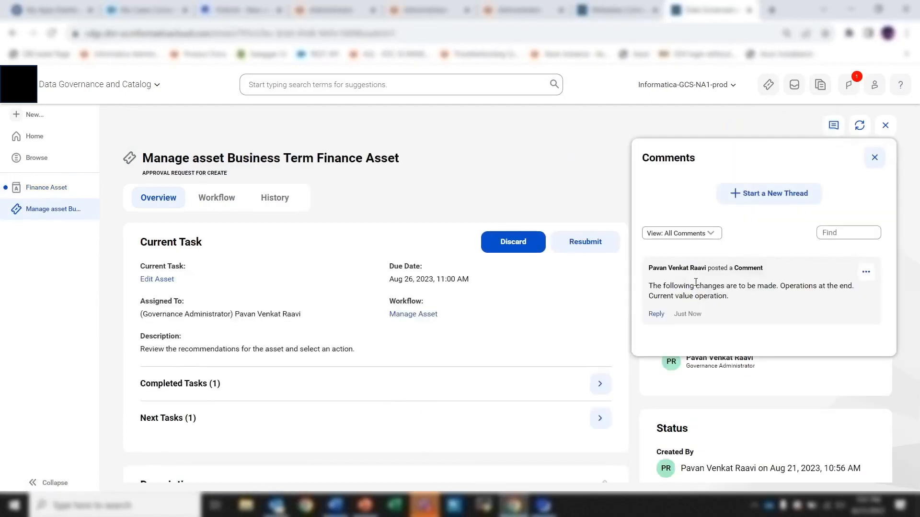
pyautogui.moveTo(648, 286); pyautogui.dragTo(732, 296)
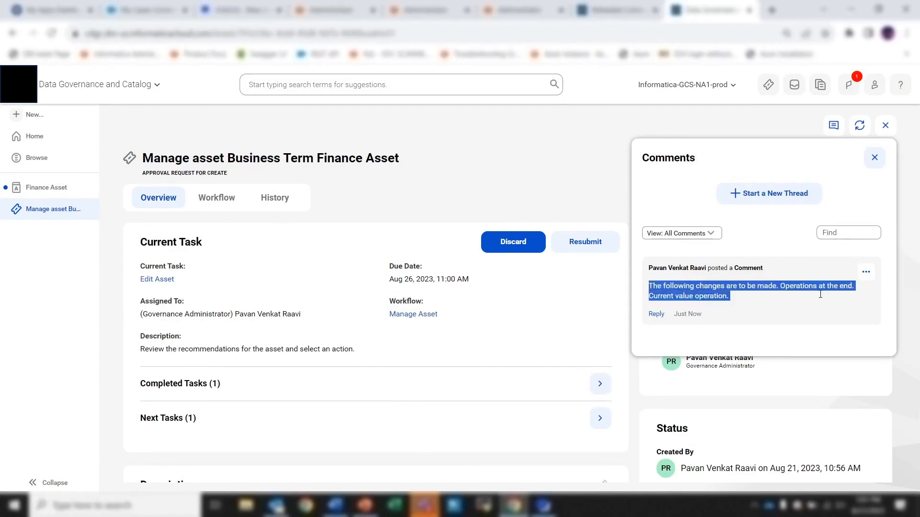
pyautogui.click(786, 291)
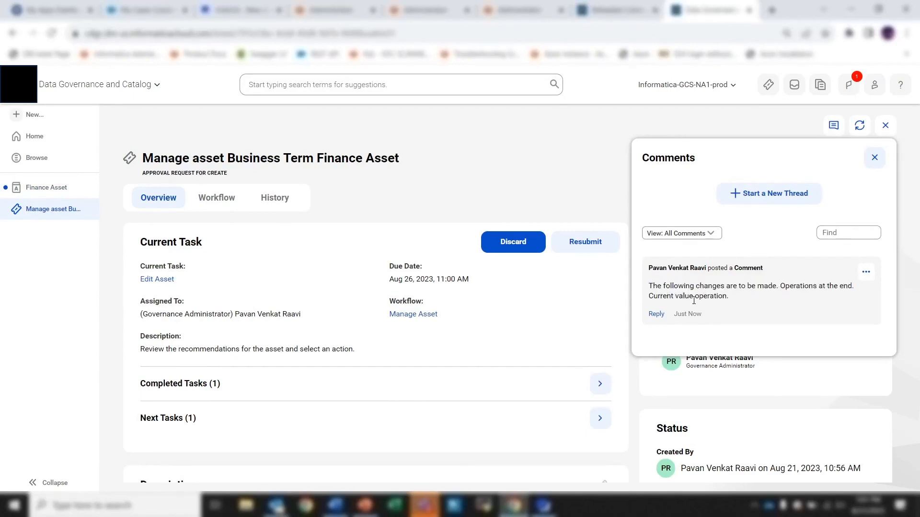
# Change the last word of Finance Asset's description to "operations" and save the description.
pyautogui.click(46, 194)
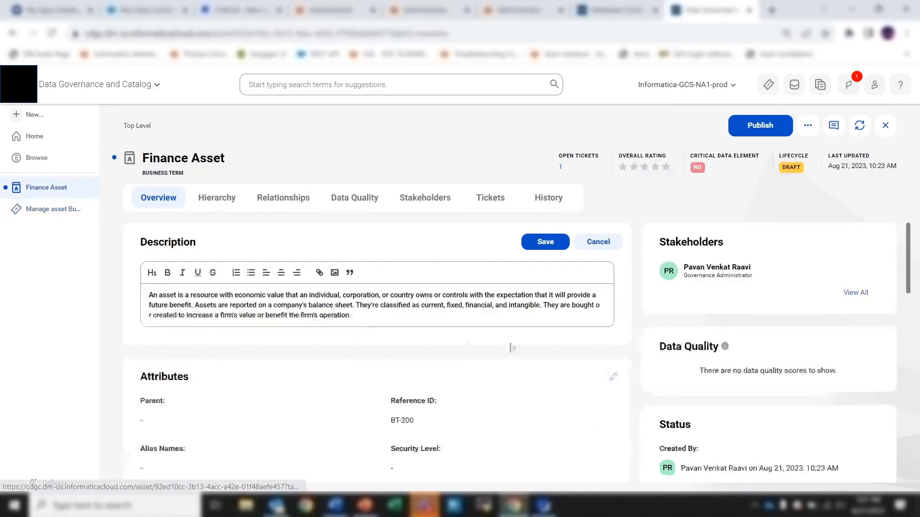
pyautogui.click(350, 319)
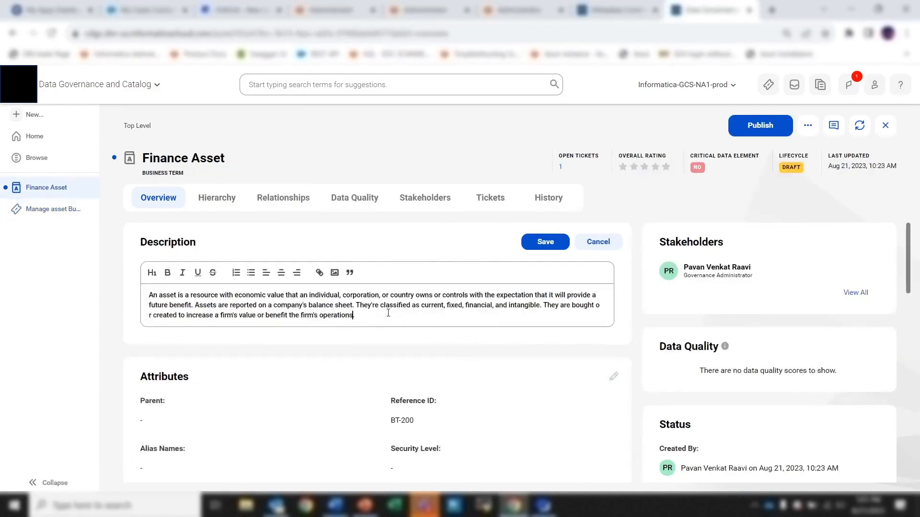
pyautogui.click(537, 242)
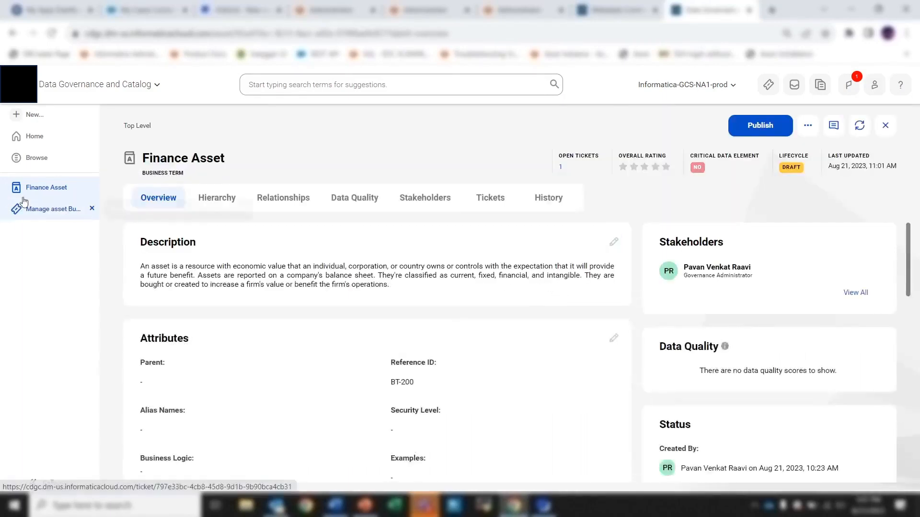
# Close the ticket's comments, check its workflow diagram, and resubmit the Edit Asset task for approval.
pyautogui.click(31, 211)
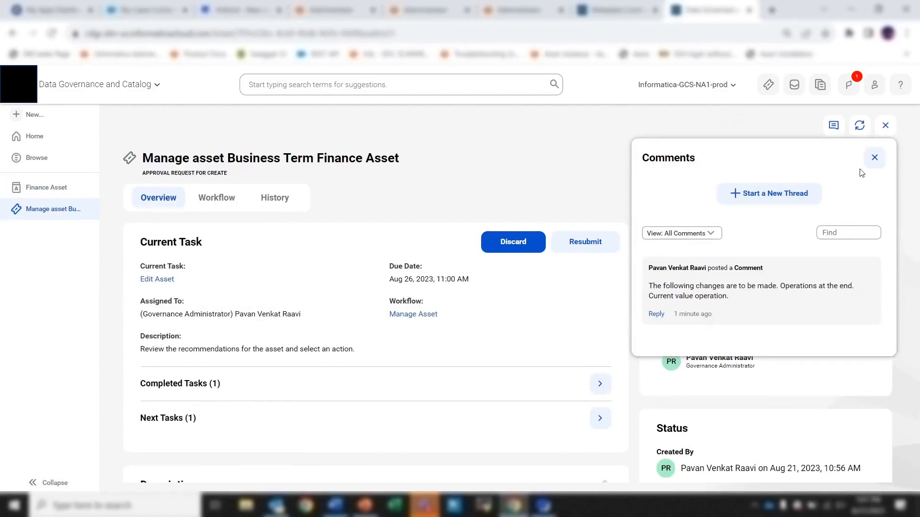
pyautogui.click(877, 163)
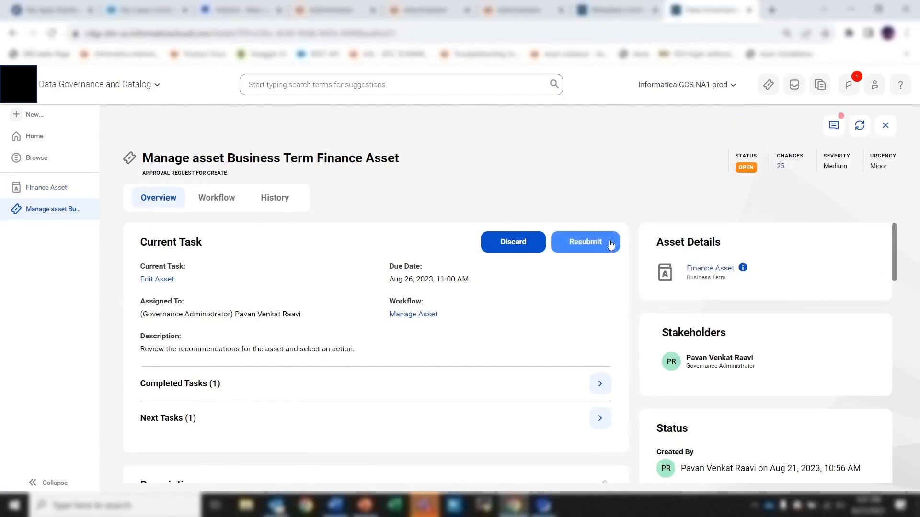
pyautogui.click(217, 198)
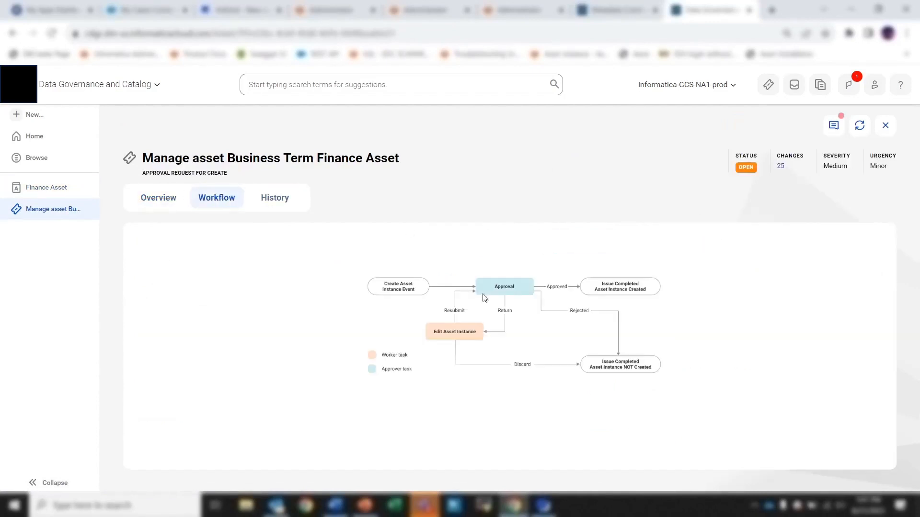
pyautogui.click(148, 200)
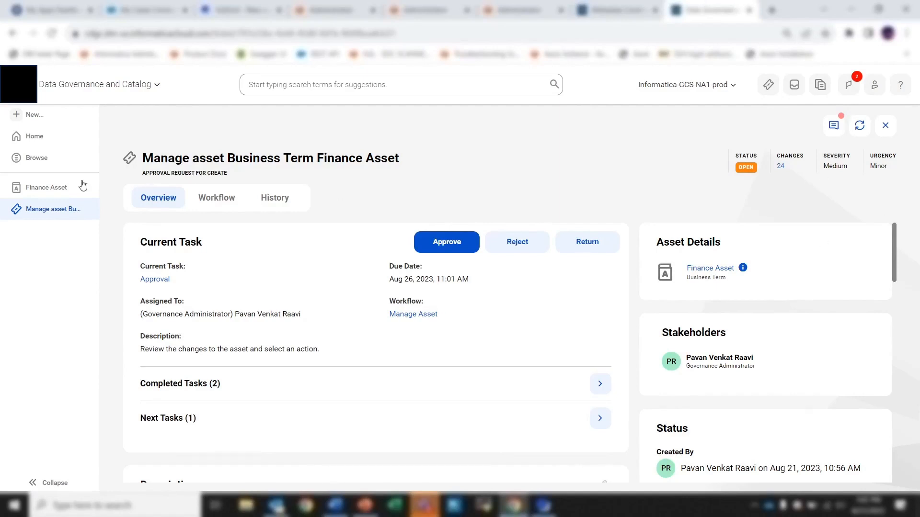
# Review Finance Asset's revised description and approve the ticket's current Approval task.
pyautogui.click(60, 195)
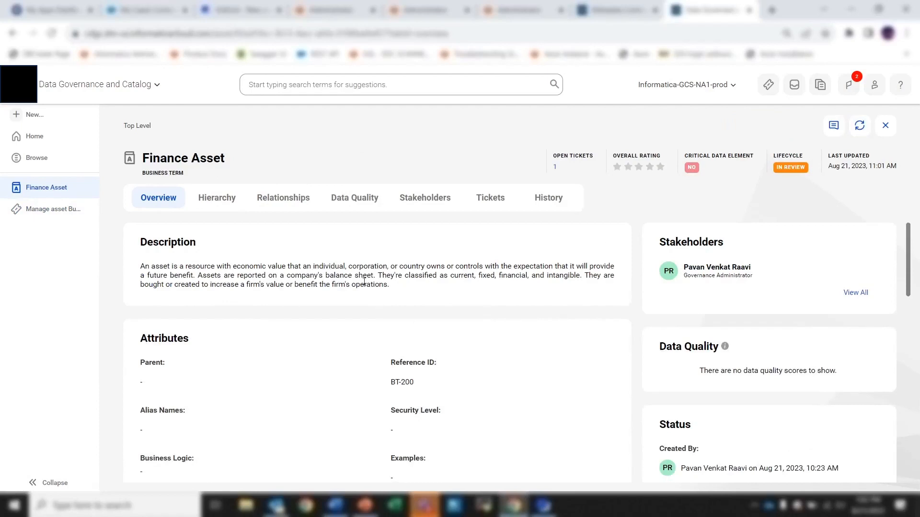
pyautogui.click(44, 210)
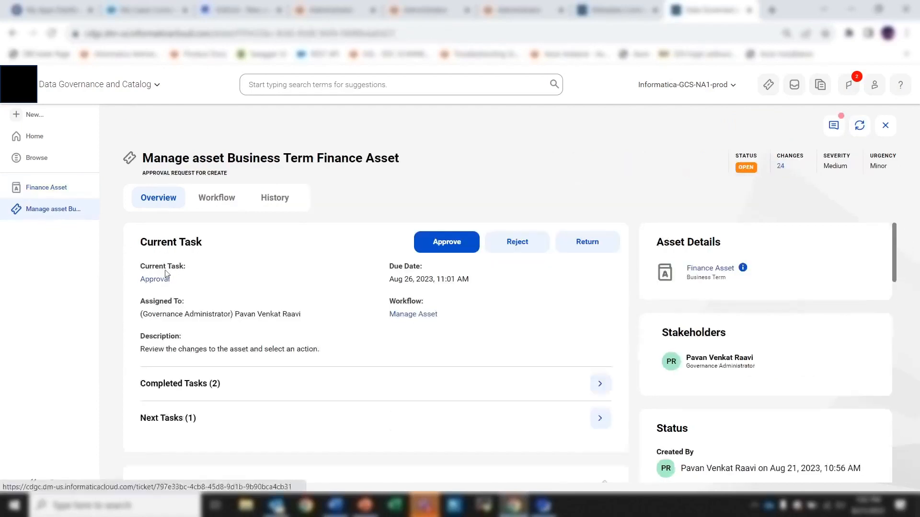
pyautogui.click(469, 244)
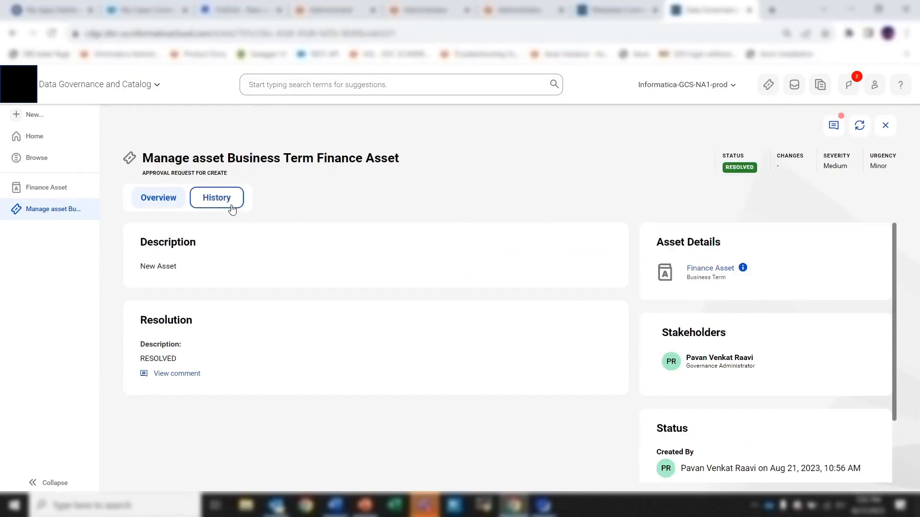
# Examine the ticket's full change history, including its status, resolution and task entries.
pyautogui.click(227, 208)
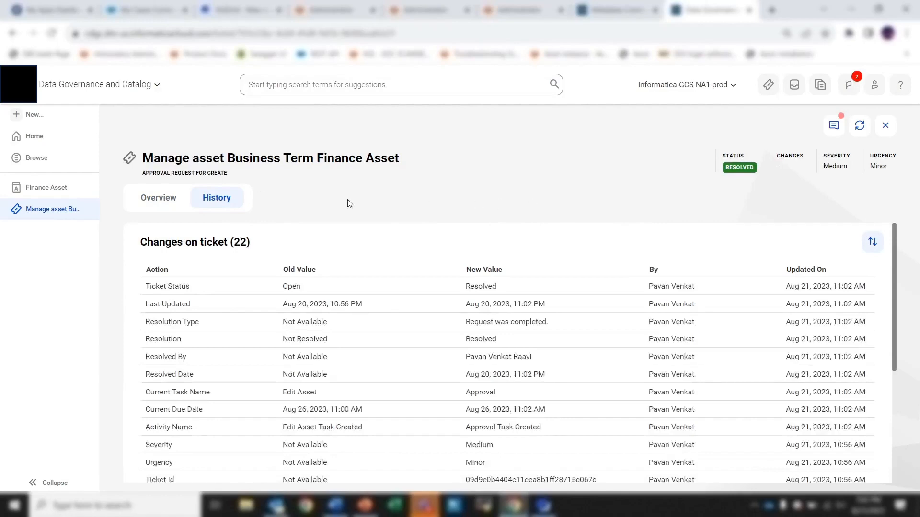
pyautogui.scroll(-3, 428, 266)
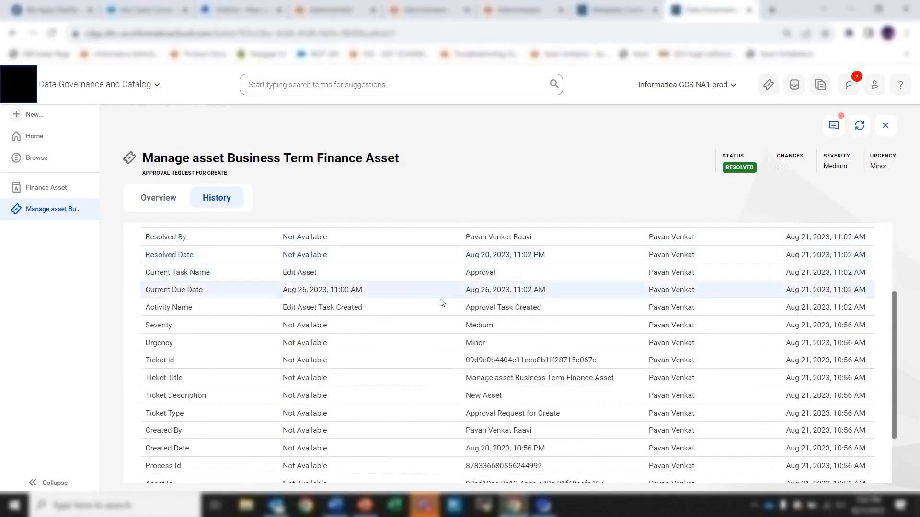
pyautogui.scroll(-2, 440, 307)
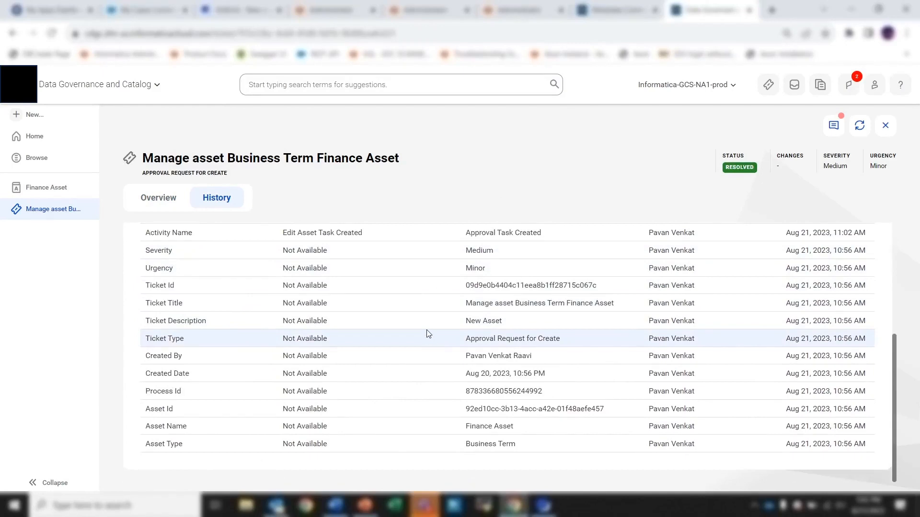
pyautogui.scroll(3, 428, 336)
pyautogui.scroll(2, 433, 327)
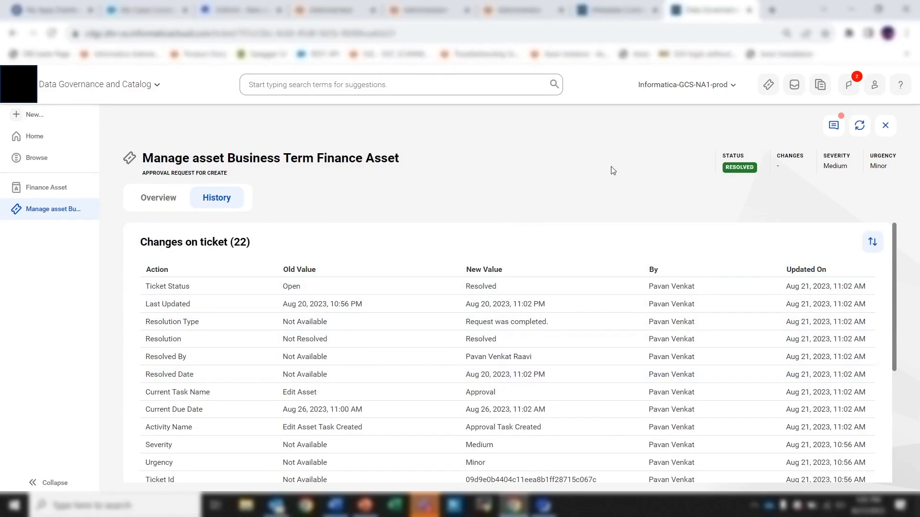
# Open and refresh Finance Asset, append "Changes" to the end of its description, and save it.
pyautogui.click(46, 191)
pyautogui.click(860, 129)
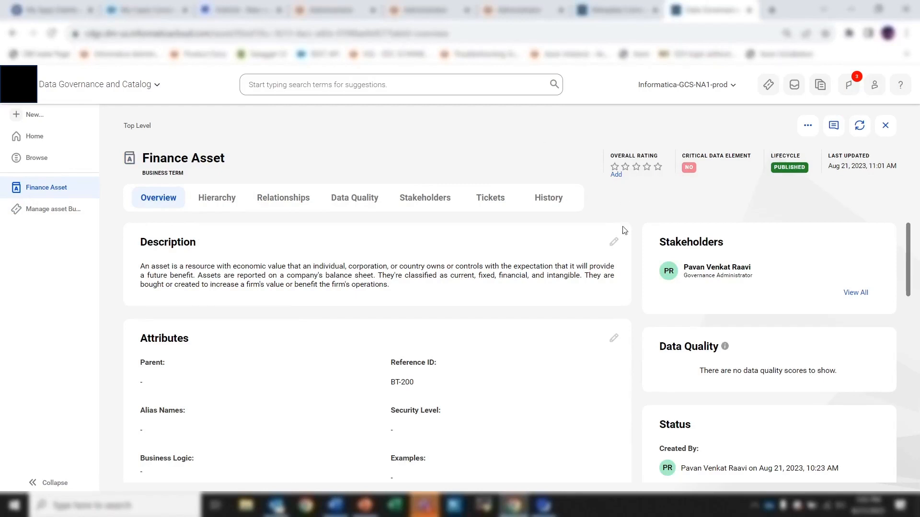
pyautogui.click(614, 241)
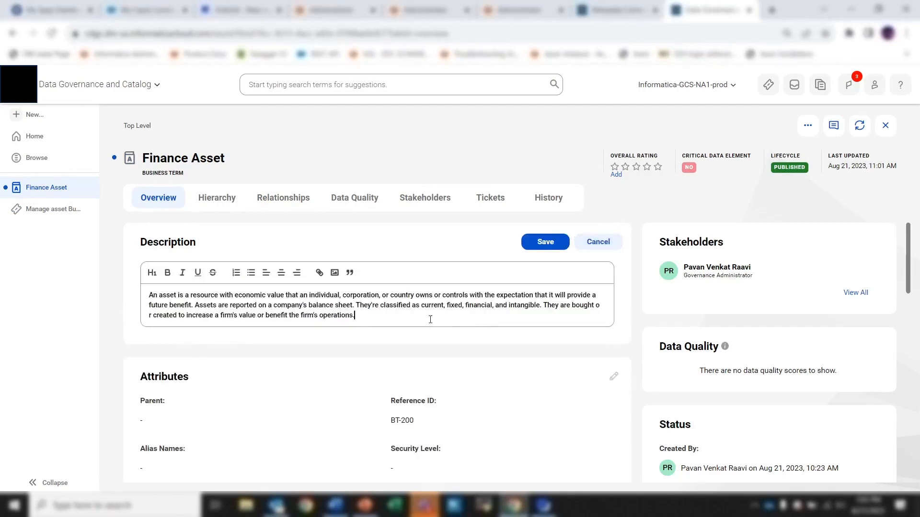
pyautogui.write('Changes')
pyautogui.click(539, 243)
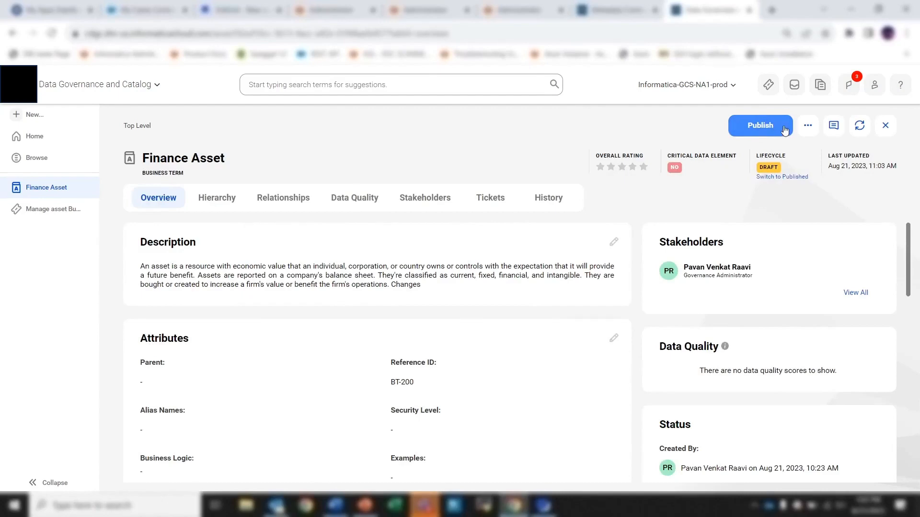
# View the new ticket form for publishing Finance Asset, leave it, and compare the asset's published and draft versions.
pyautogui.click(784, 130)
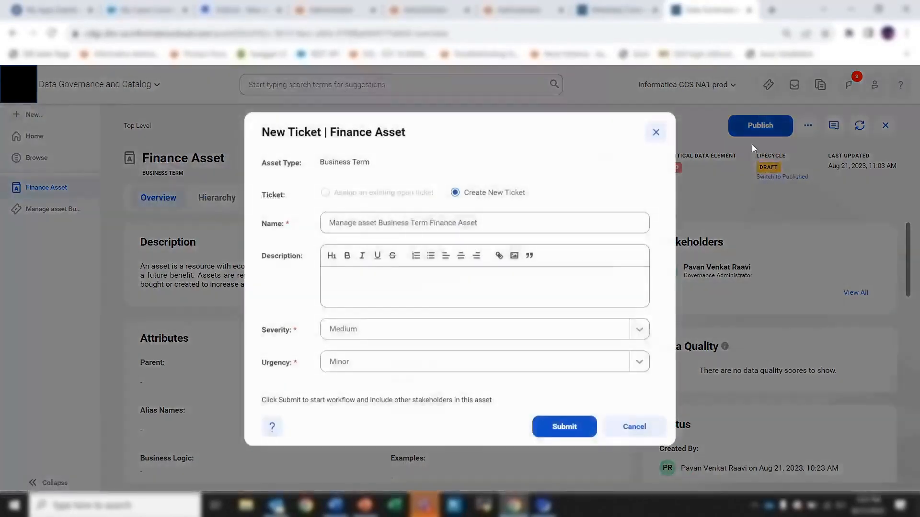
pyautogui.click(554, 426)
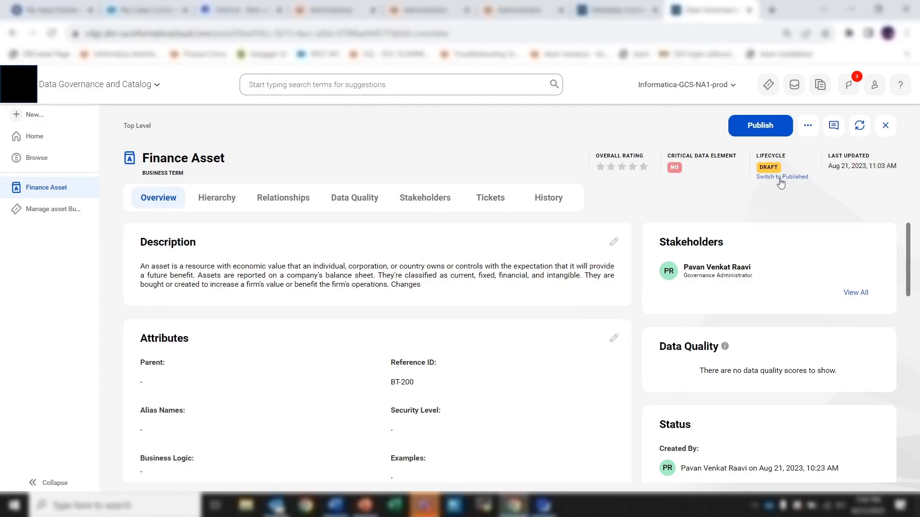
pyautogui.click(781, 178)
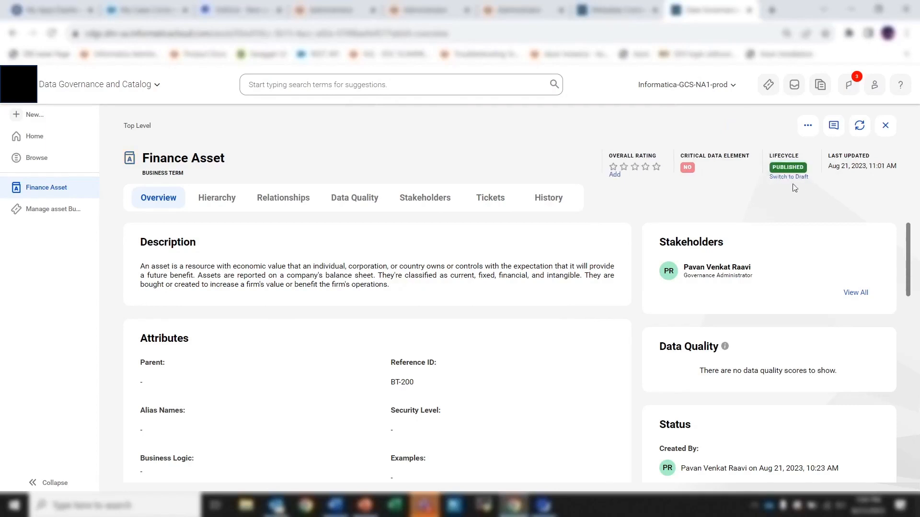
pyautogui.click(791, 177)
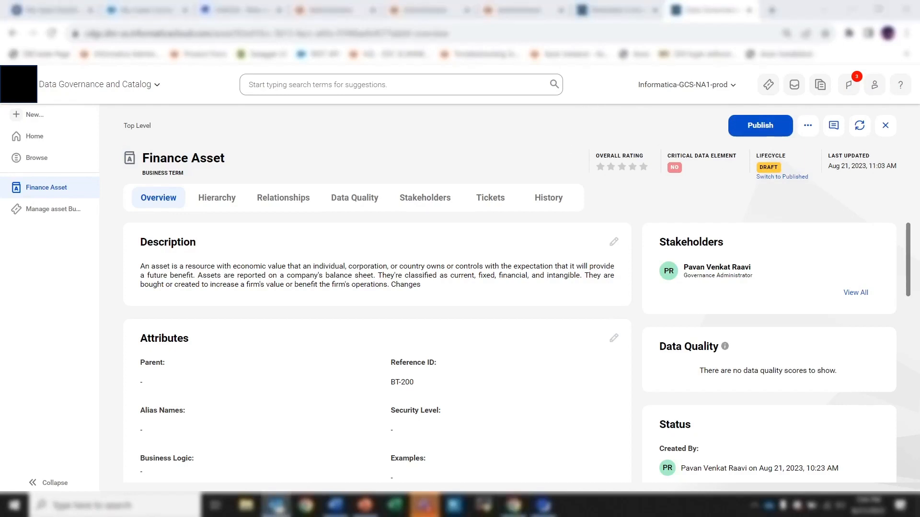
# Switch to Outlook, read the workflow ticket resolved email for Finance Asset, and close it.
pyautogui.click(280, 509)
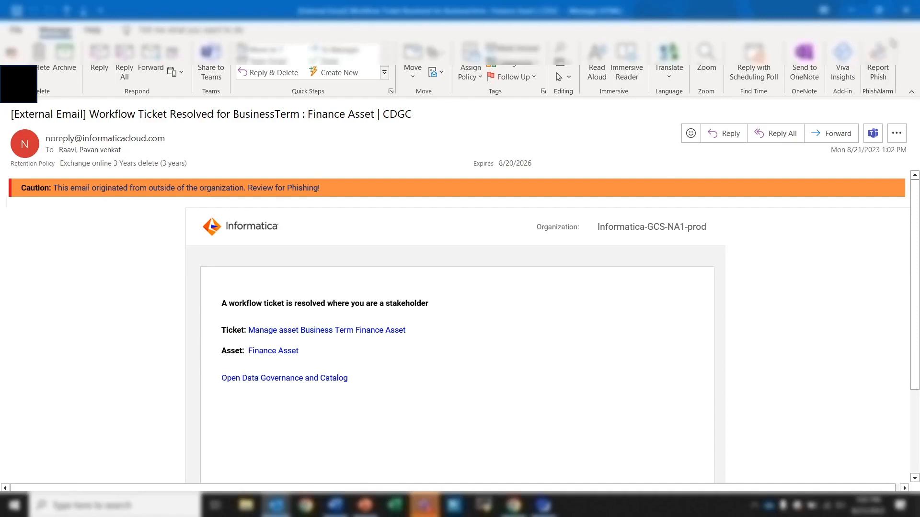
pyautogui.click(906, 9)
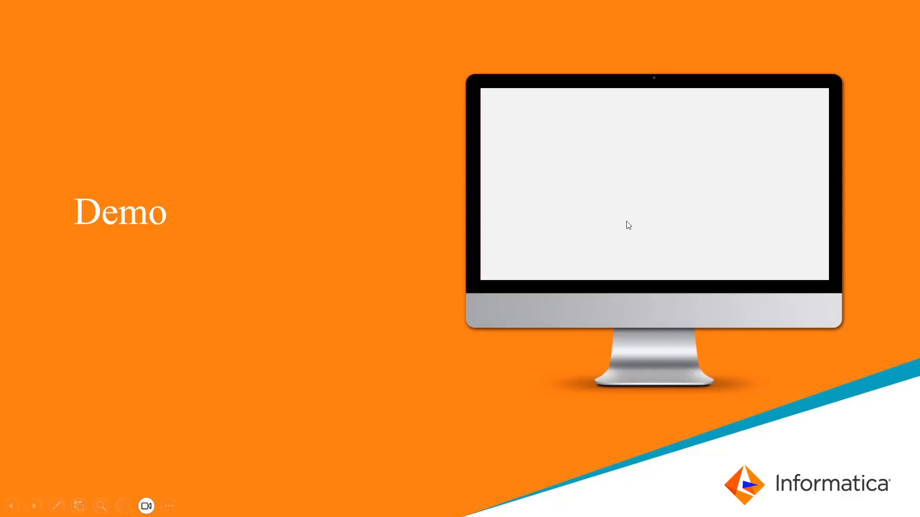
pyautogui.click(680, 222)
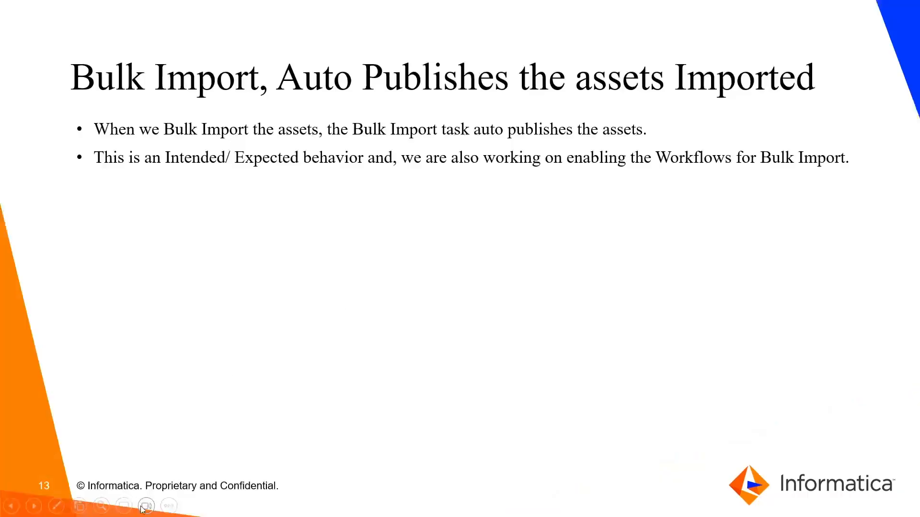